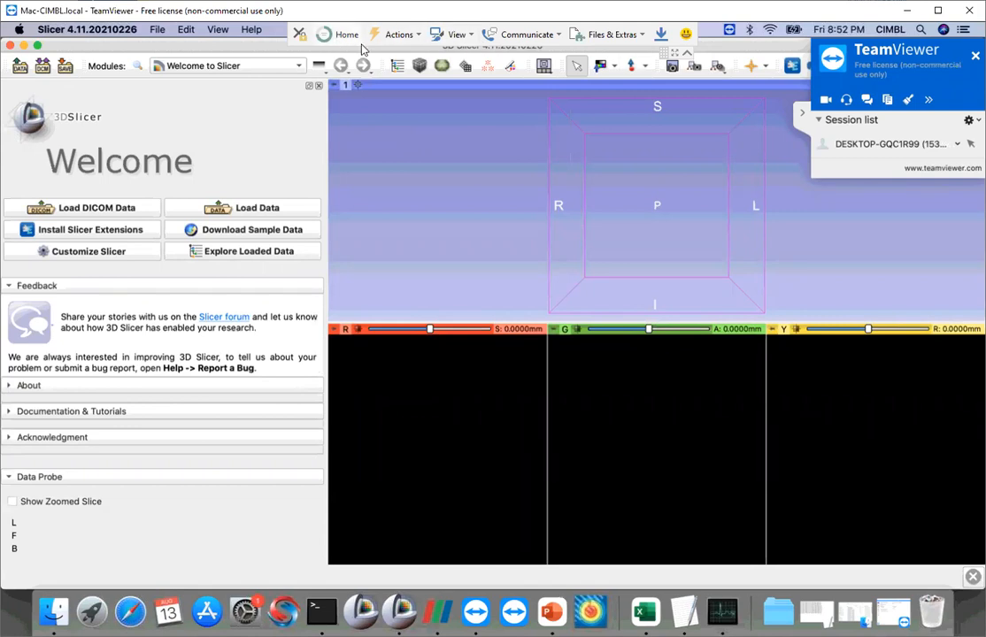
Add CABG3A_Anatomic.vtk from the CABG3A_Register_PerfusionA_to_AnatomicA folder to the list of data to import
left_click(860, 77)
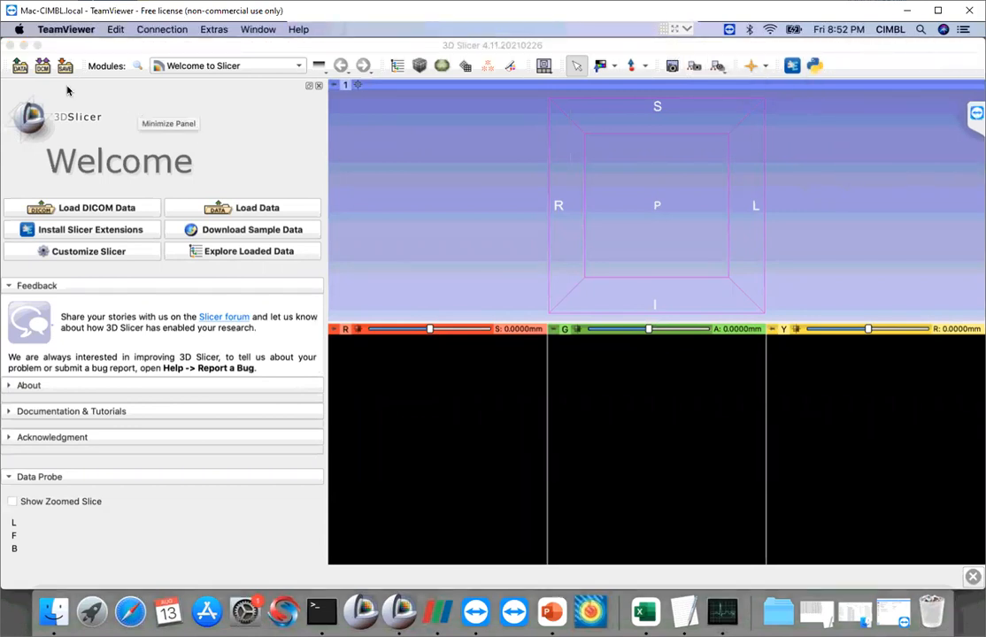
left_click(19, 67)
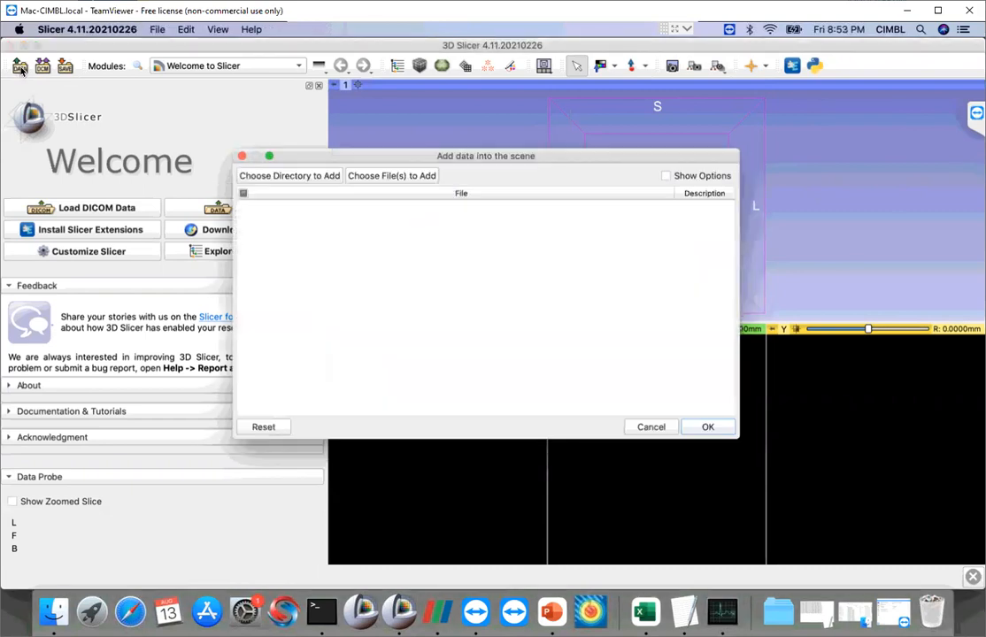
left_click(395, 176)
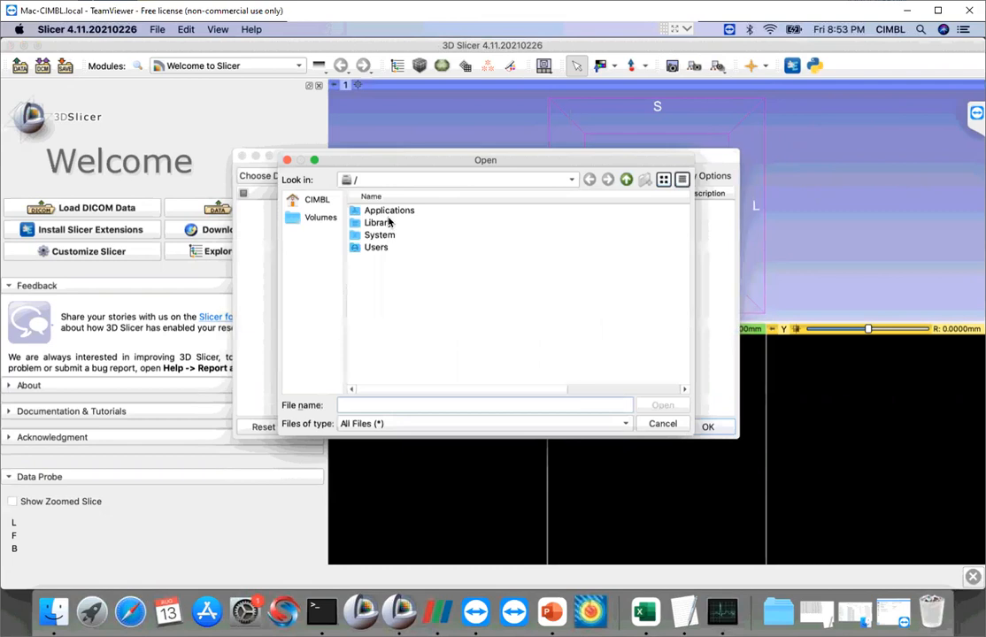
double_click(394, 248)
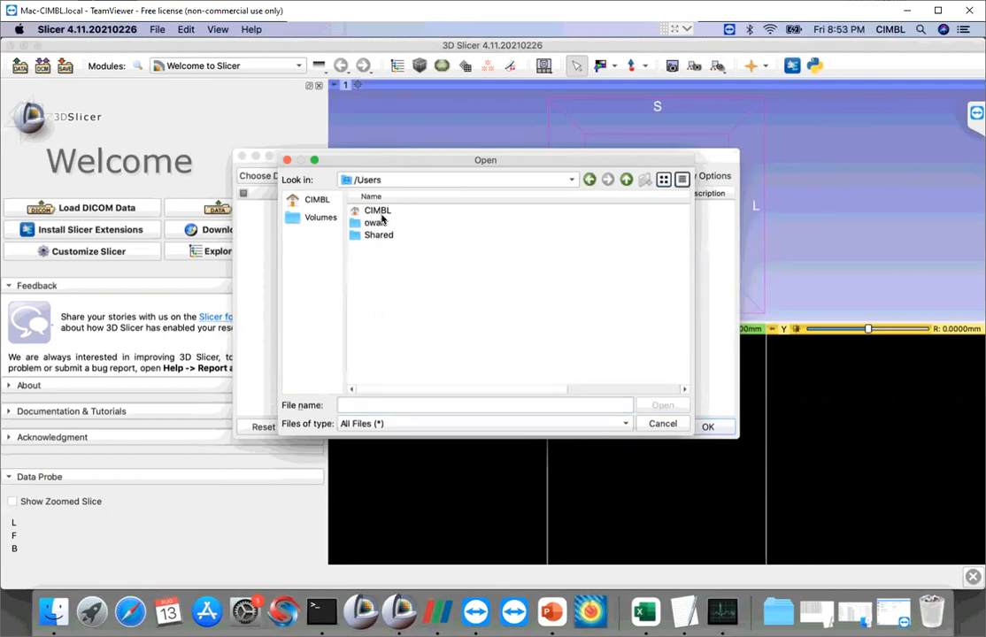
double_click(372, 210)
double_click(390, 210)
double_click(402, 287)
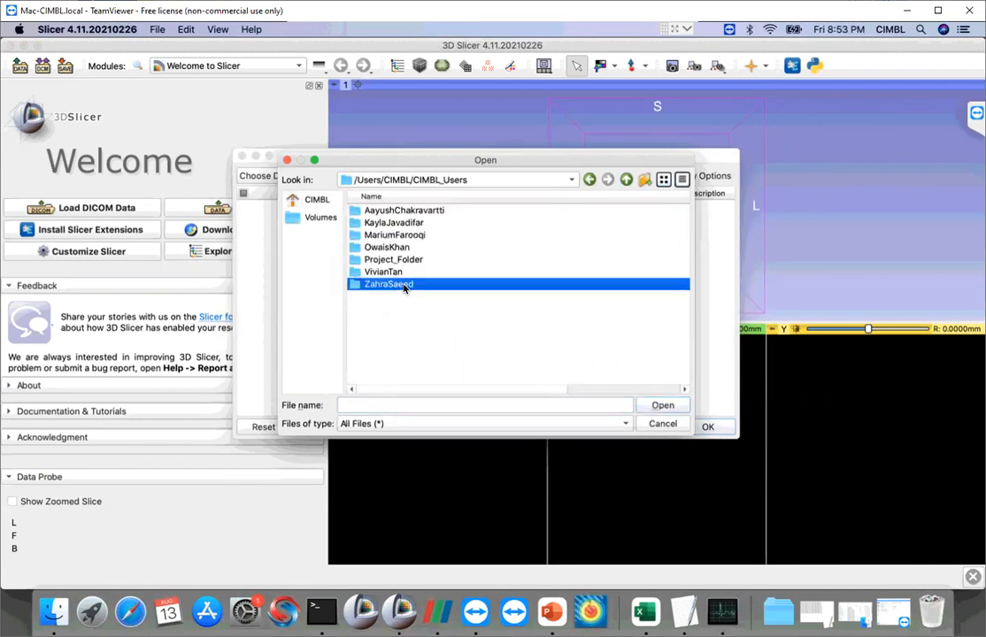
scroll(460, 348, "down", 2)
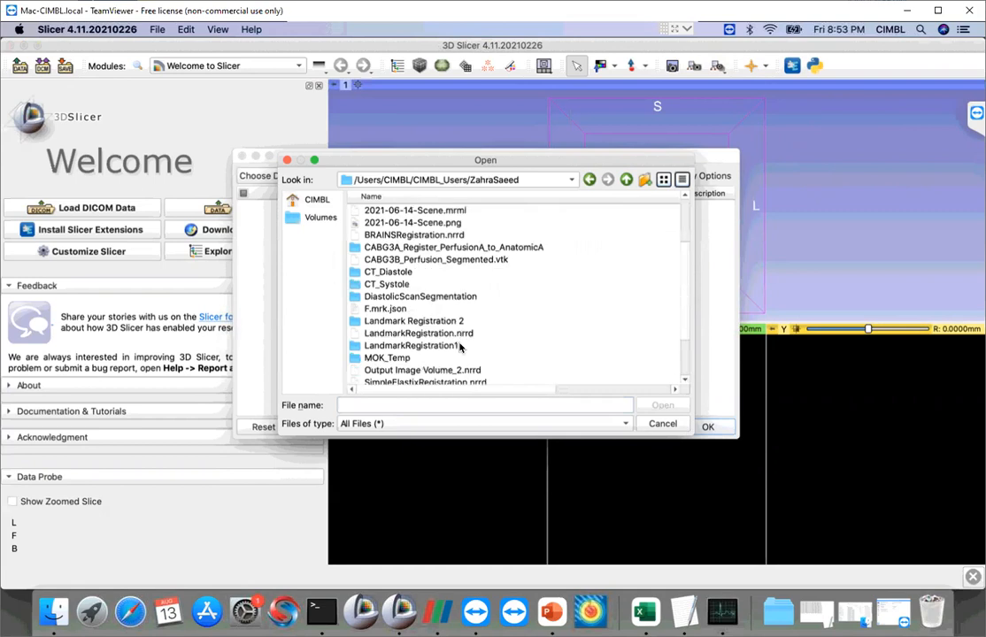
double_click(478, 249)
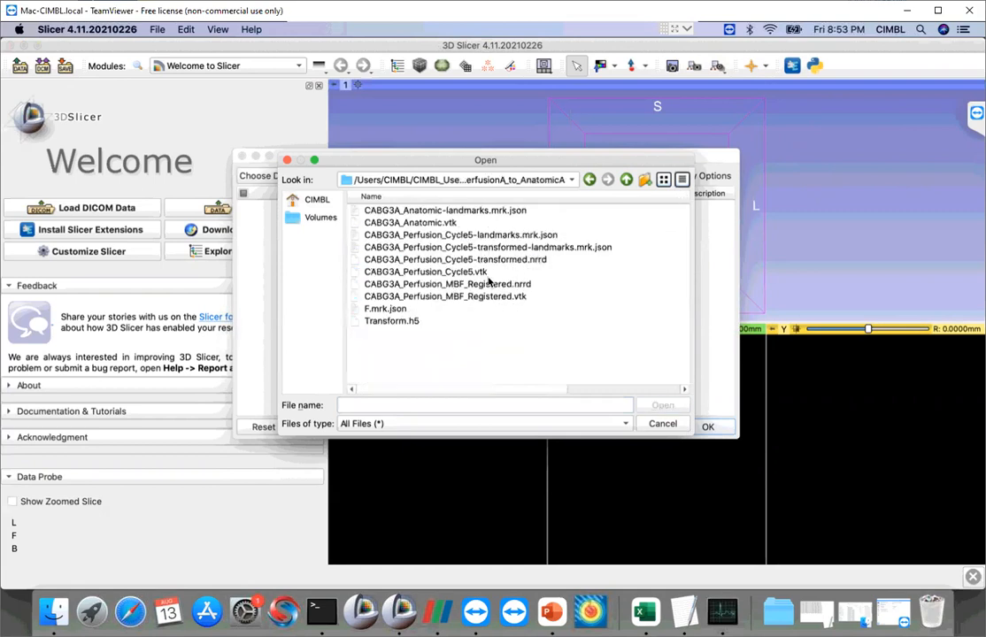
left_click(456, 222)
left_click(663, 405)
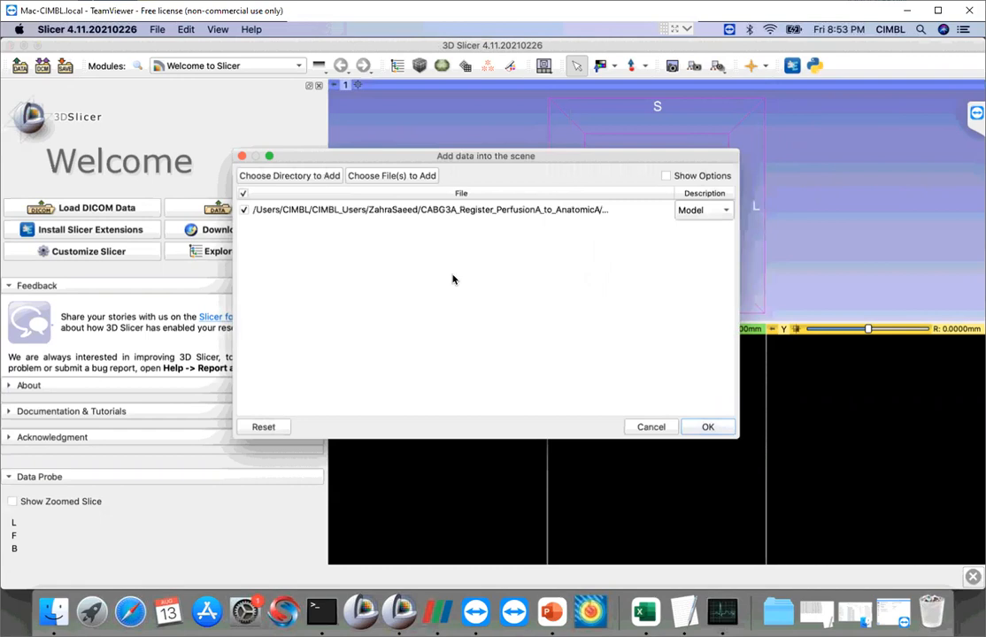
Add CABG3A_Perfusion_Cycle5.vtk from the same folder to the import list
left_click(376, 177)
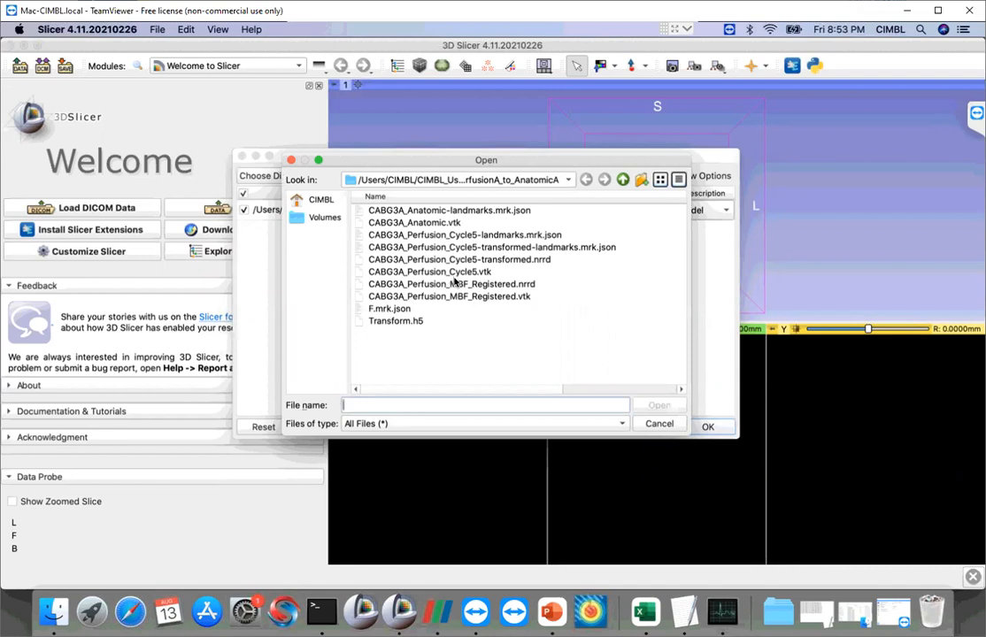
left_click(445, 273)
left_click(657, 405)
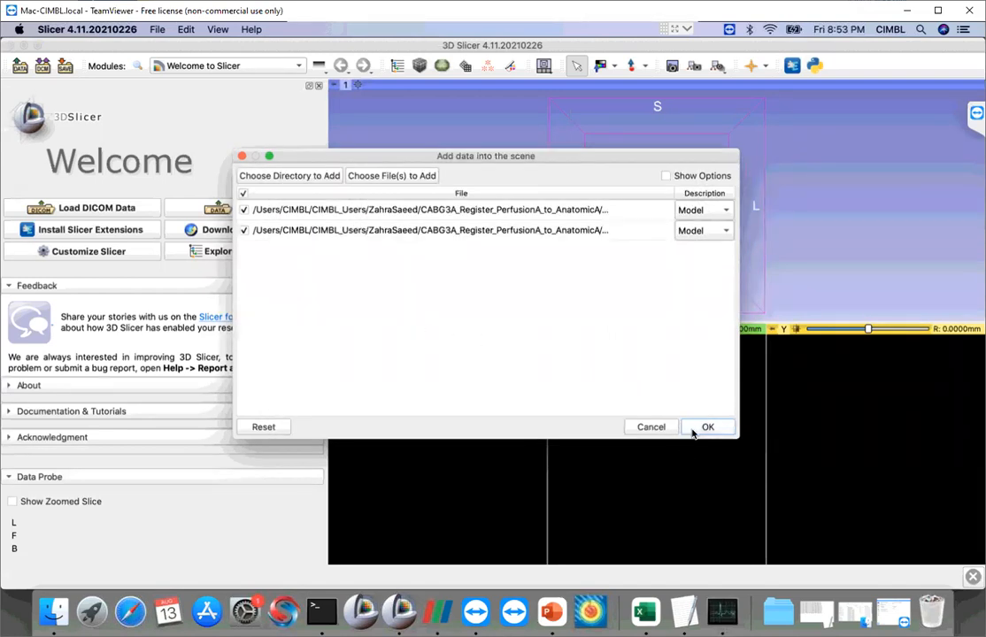
Set the description of both listed files to Volume and load them into the scene
left_click(701, 211)
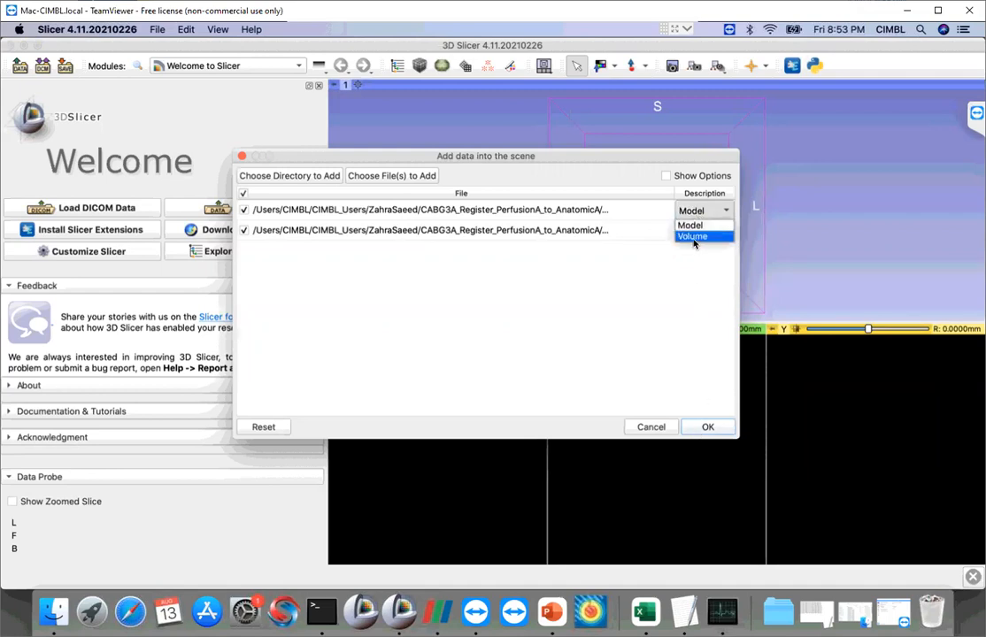
left_click(696, 236)
left_click(707, 231)
left_click(702, 257)
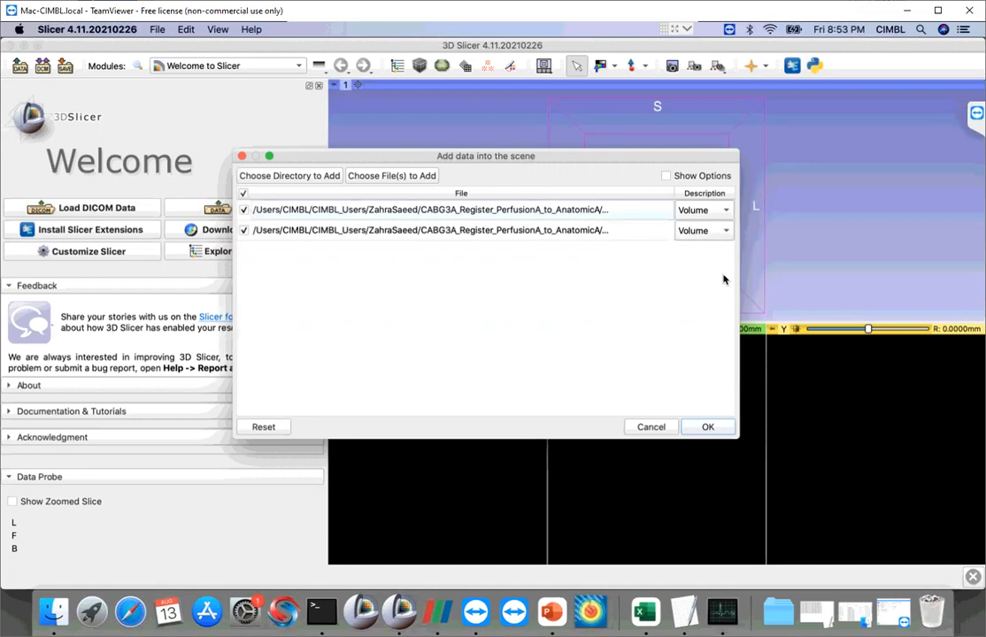
left_click(708, 428)
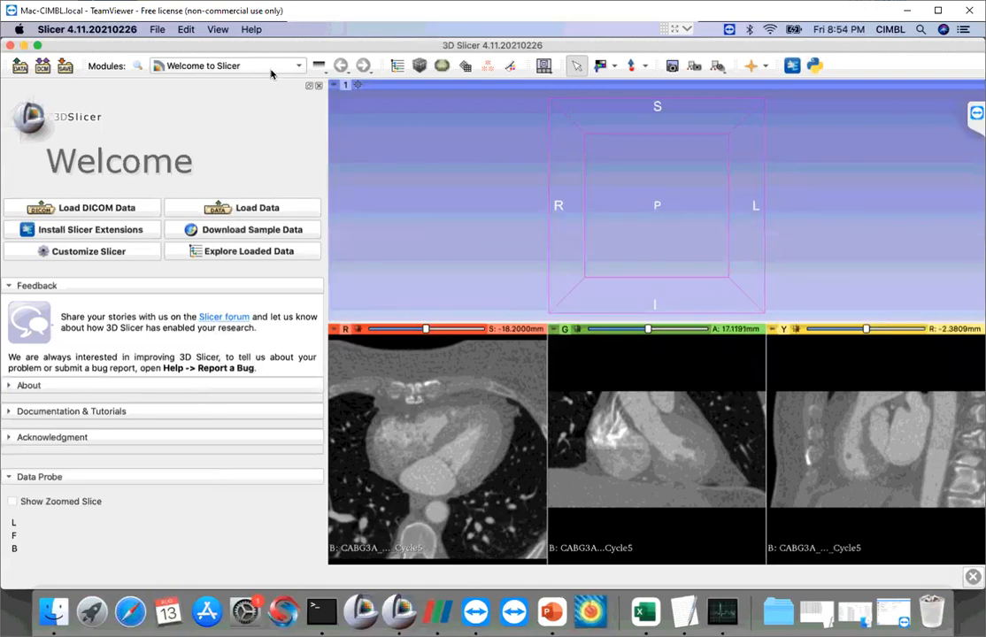
Switch to the Landmark Registration module
left_click(299, 66)
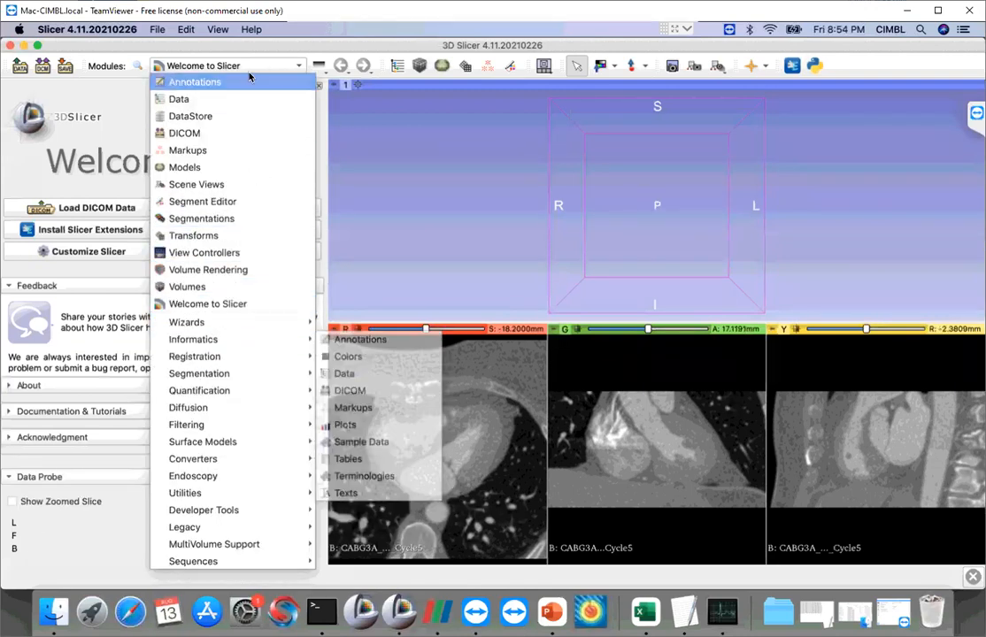
left_click(290, 71)
left_click(298, 68)
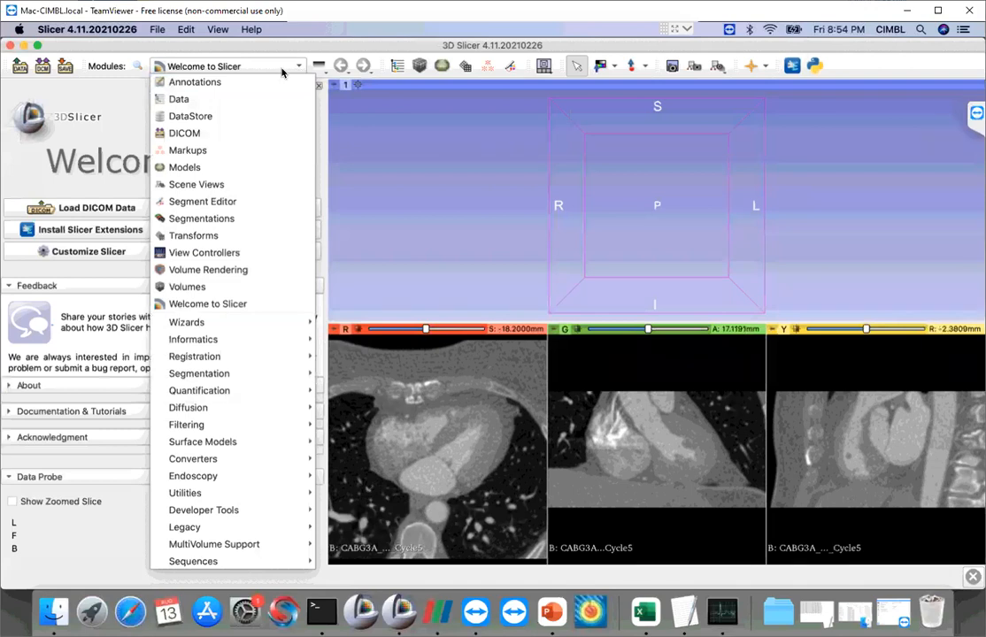
left_click(290, 69)
left_click(285, 68)
mouse_move(265, 356)
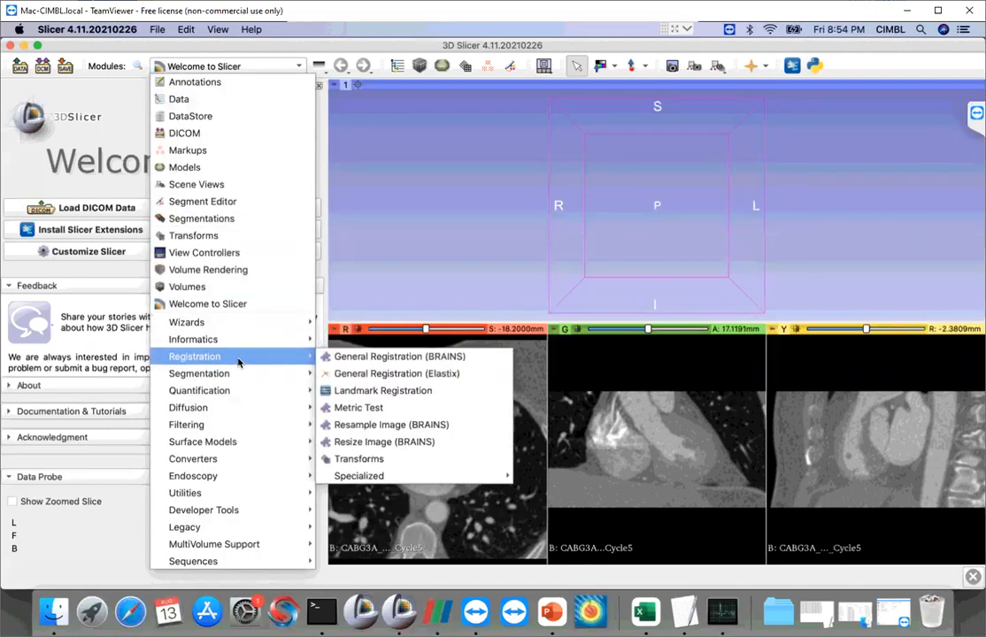
left_click(418, 398)
Start the registration with CABG3A_Anatomic as fixed and CABG3A_Perfusion_Cycle5 as moving volume, and fit the images to the views
left_click(482, 295)
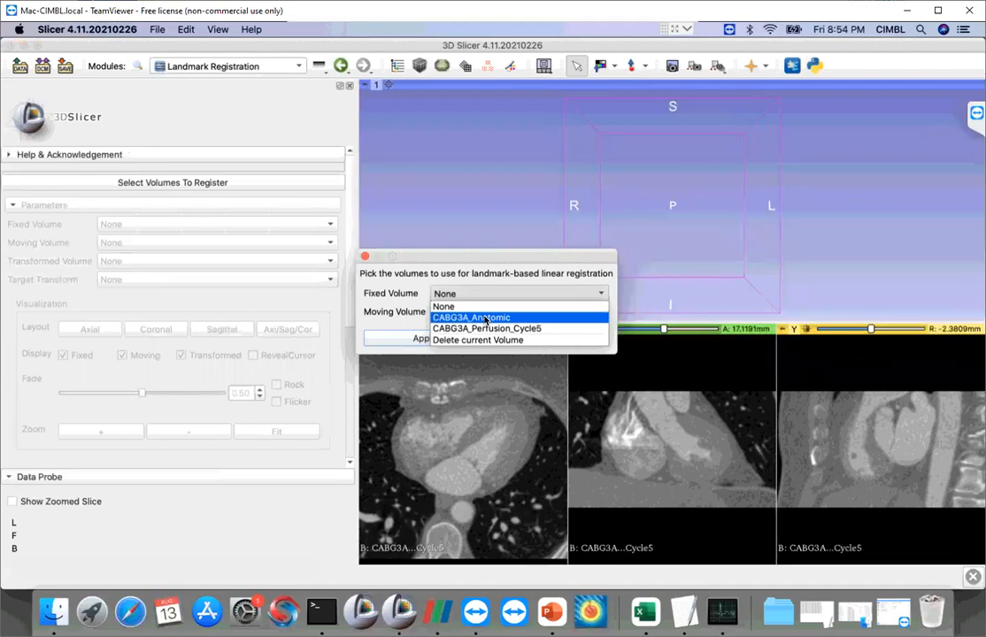
left_click(485, 319)
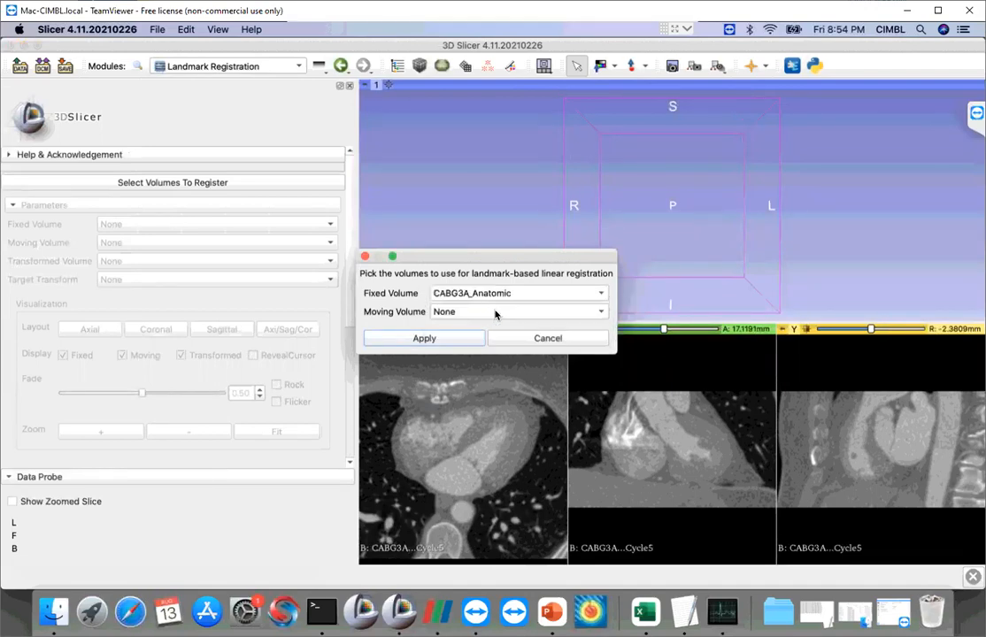
left_click(501, 311)
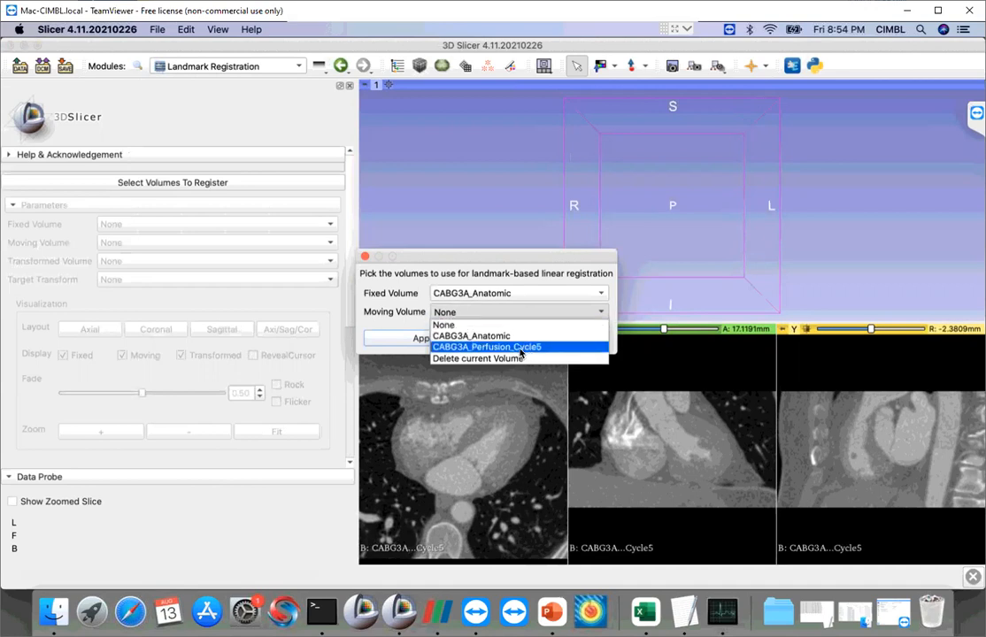
left_click(519, 347)
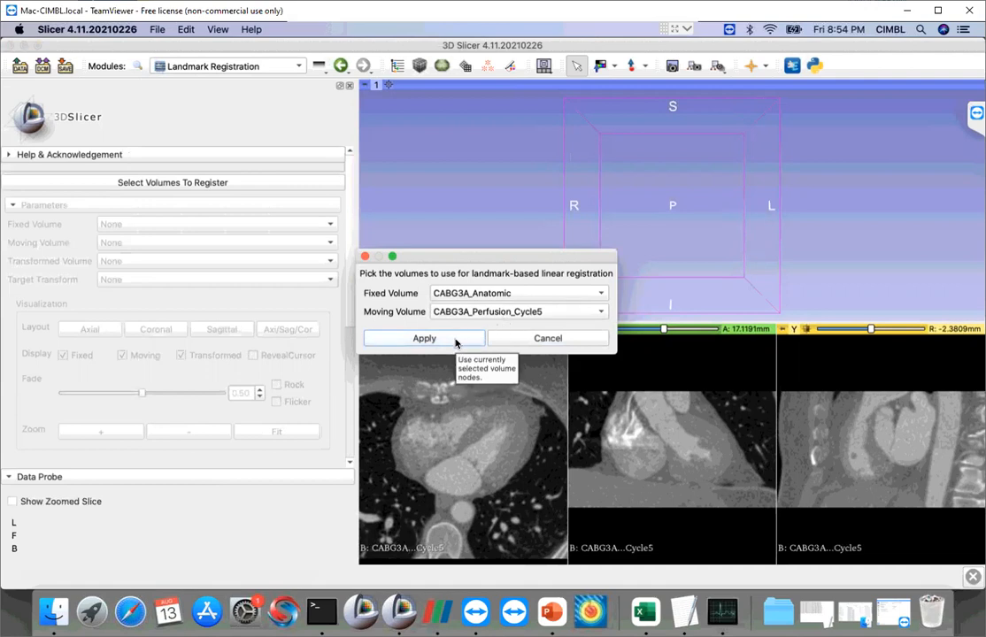
key("Return")
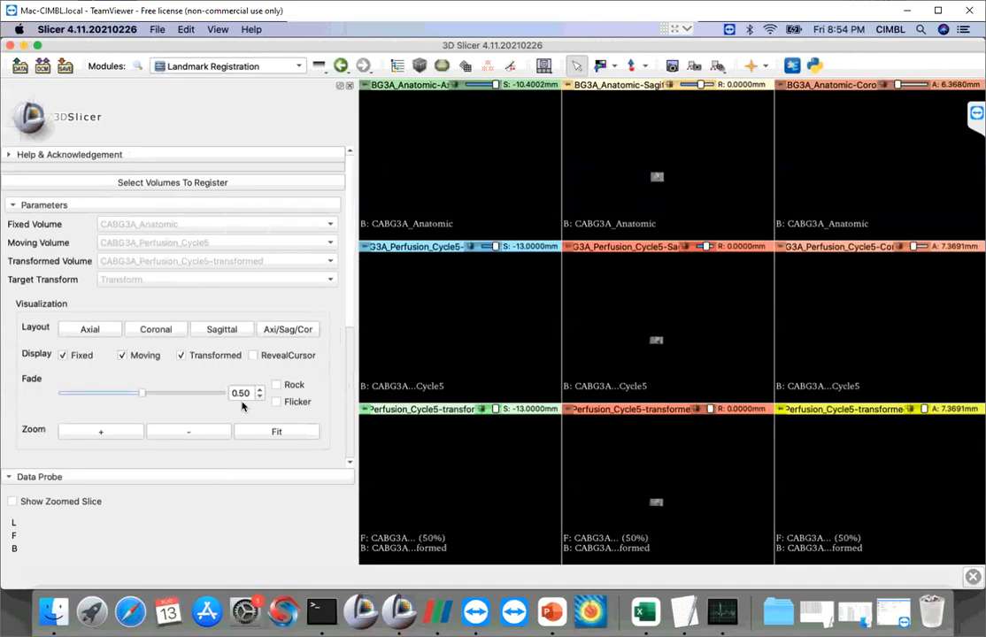
left_click(256, 433)
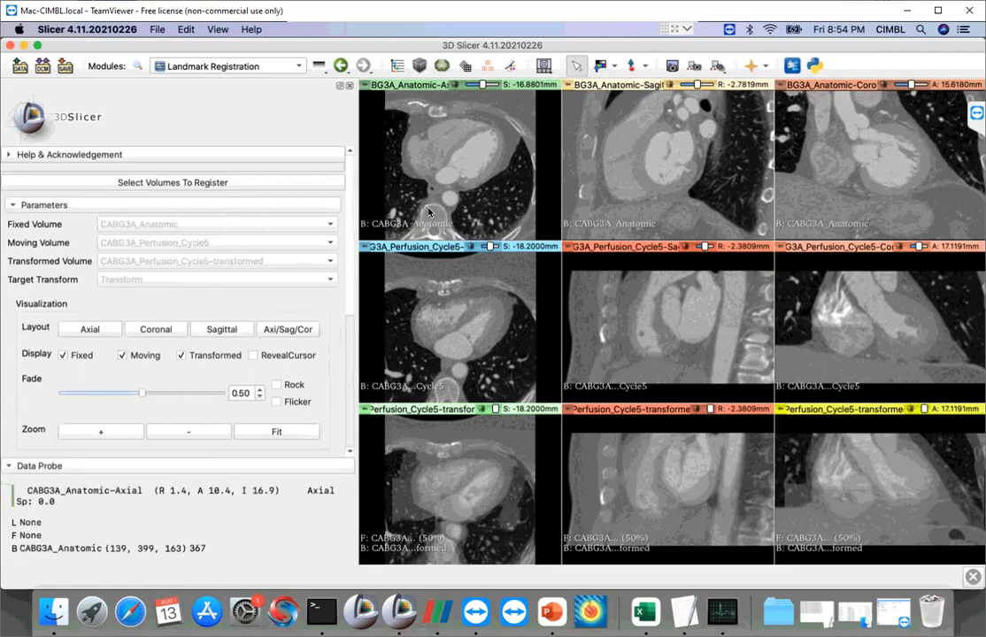
Examine the axial slices of the anatomic volume around the level of the heart chambers
scroll(210, 259, "down", 3)
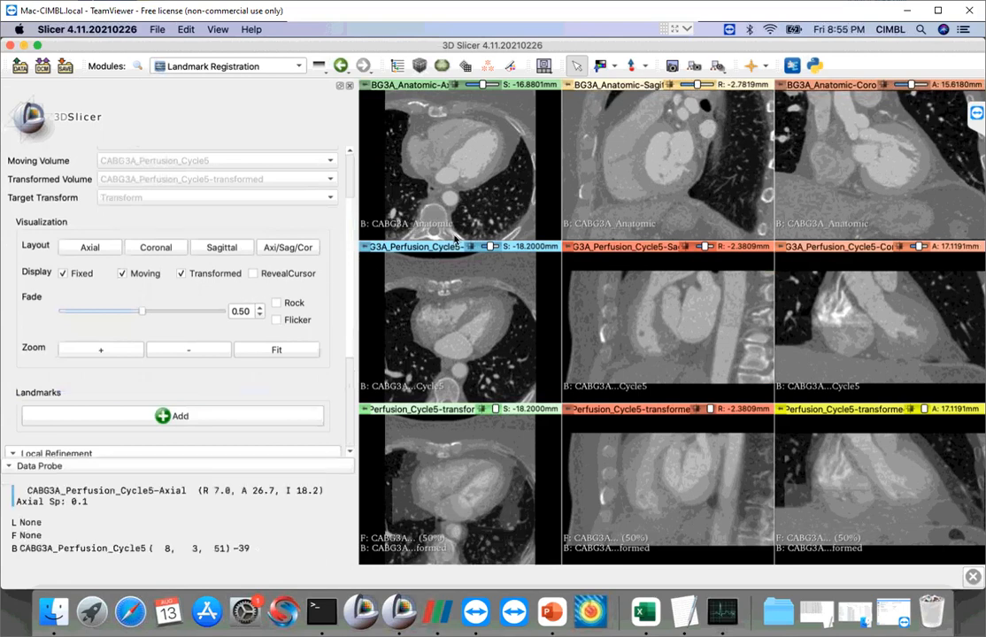
scroll(460, 186, "up", 2)
scroll(469, 184, "up", 1)
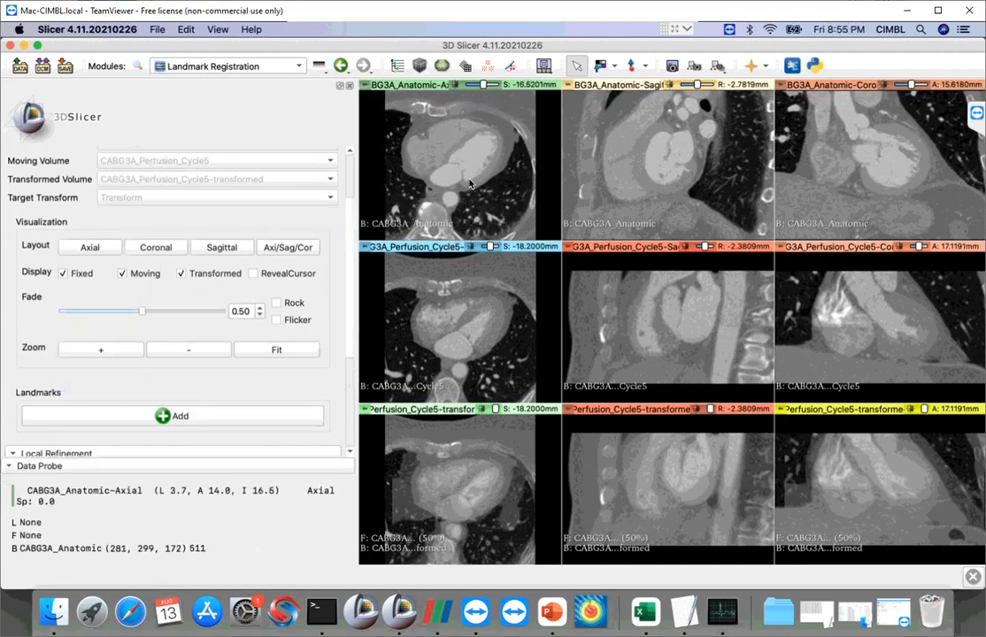
scroll(471, 190, "up", 3)
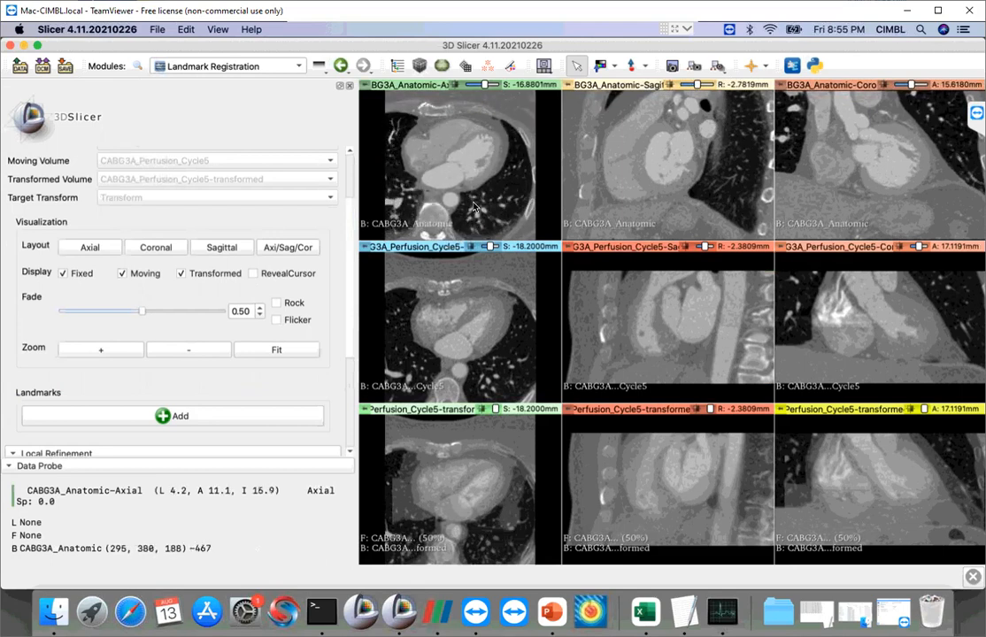
scroll(474, 206, "down", 1)
scroll(474, 207, "up", 6)
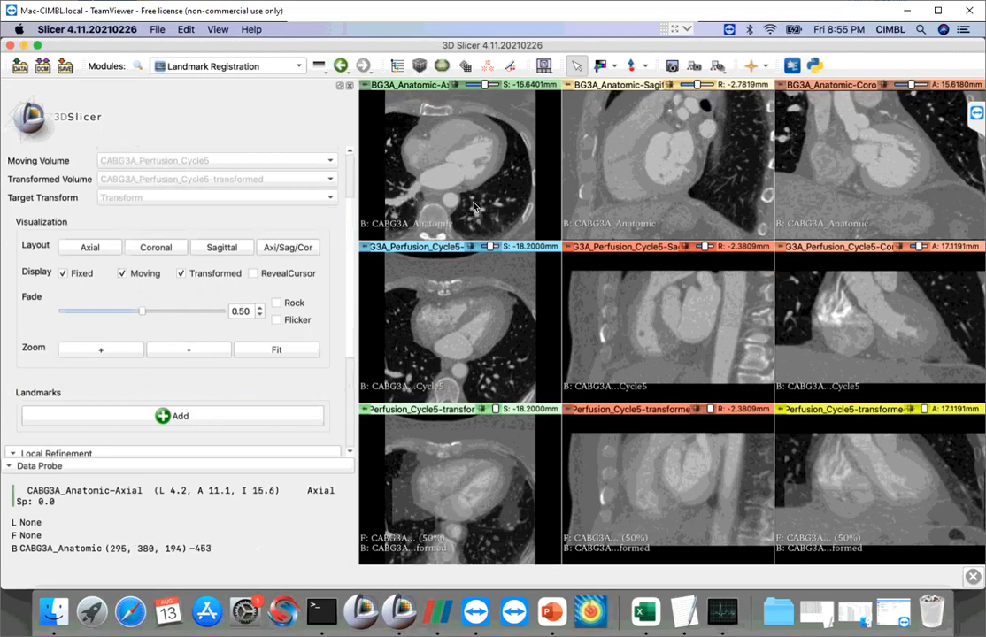
scroll(476, 191, "down", 4)
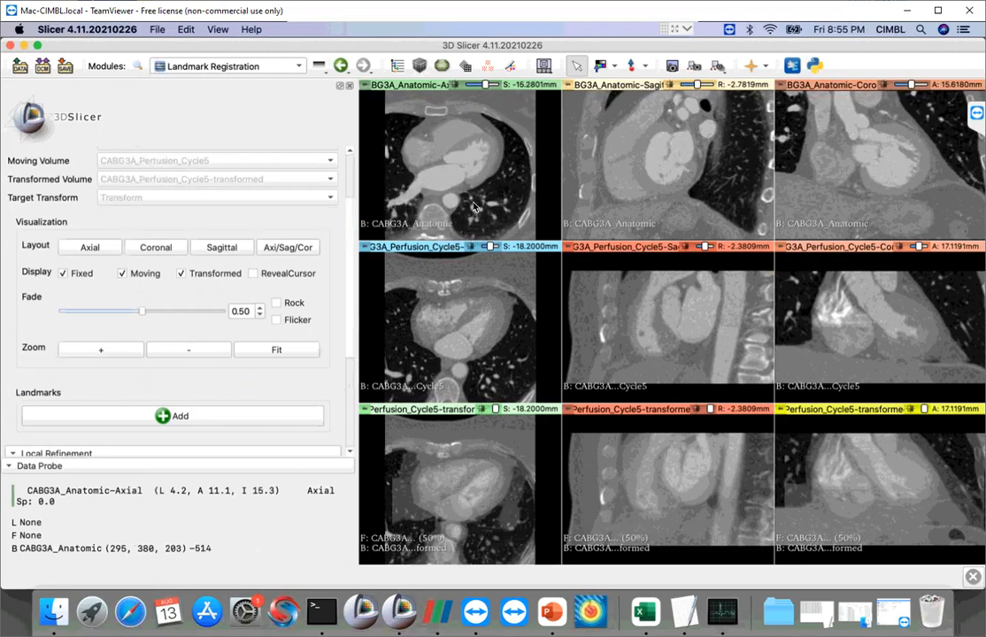
Inspect the heart at closer magnification in the axial anatomic and perfusion views, comparing neighbouring anatomic slices
right_click_drag(481, 166, 477, 200)
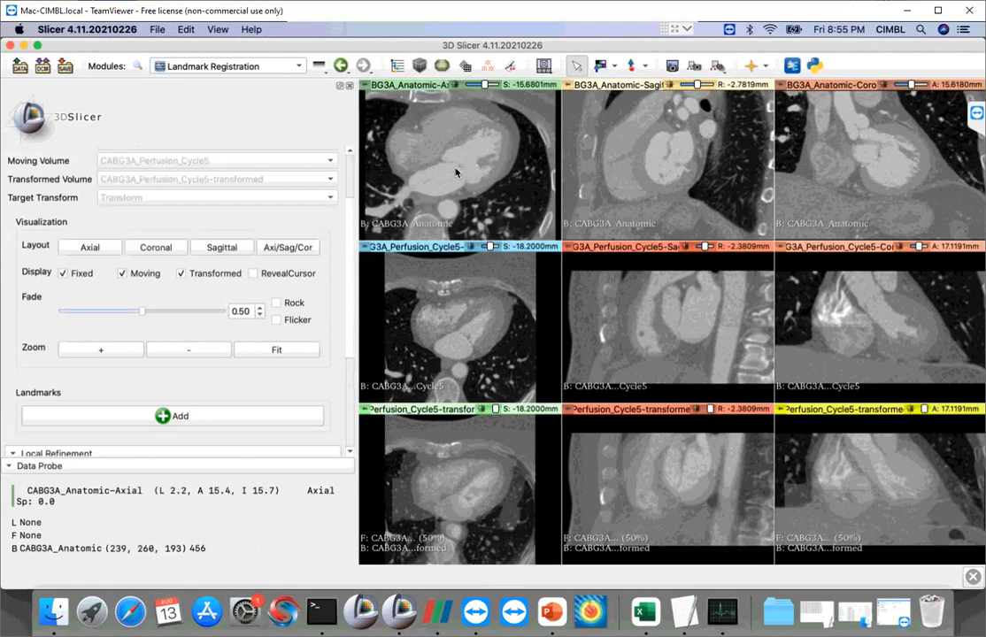
mouse_move(460, 161)
right_mouse_down()
mouse_move(471, 181)
mouse_move(465, 136)
mouse_move(474, 190)
mouse_move(472, 168)
right_mouse_up()
right_click_drag(483, 299, 478, 326)
scroll(442, 138, "down", 3)
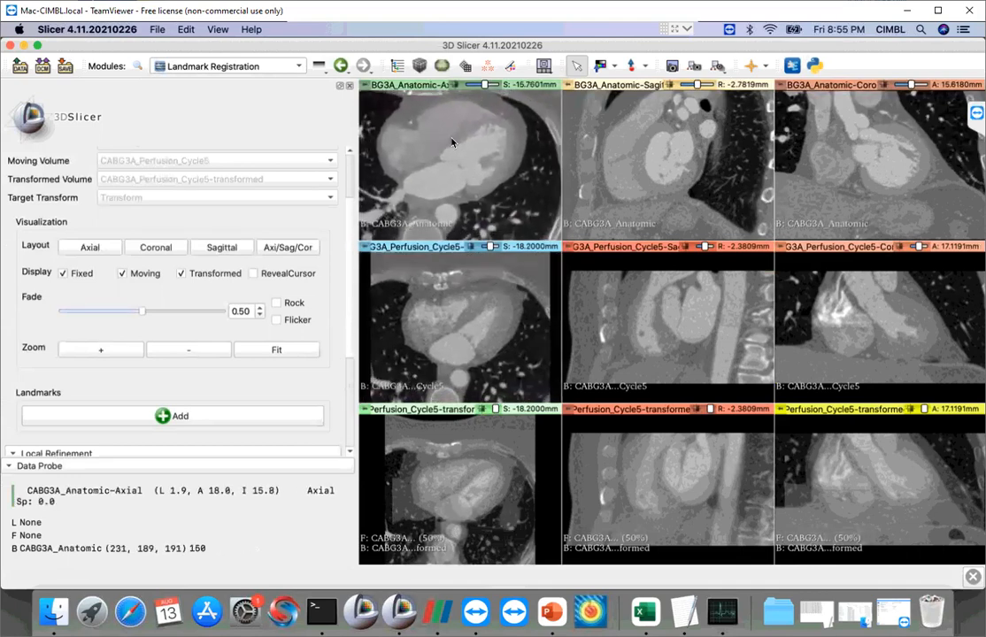
mouse_move(469, 128)
right_mouse_down()
mouse_move(467, 147)
mouse_move(465, 108)
right_mouse_up()
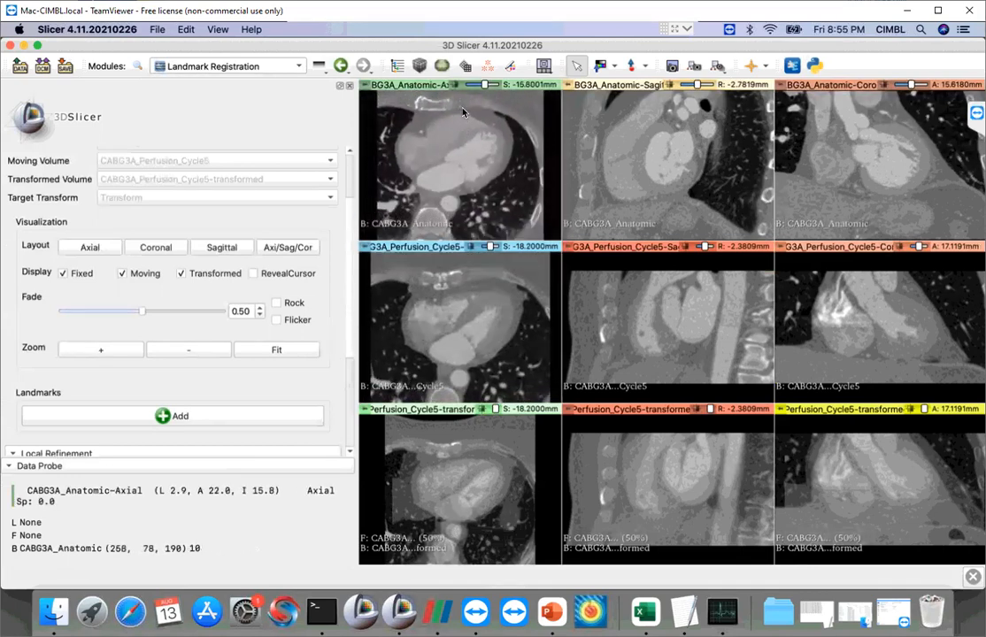
scroll(465, 111, "down", 5)
scroll(466, 110, "up", 7)
scroll(465, 111, "down", 11)
scroll(458, 150, "up", 10)
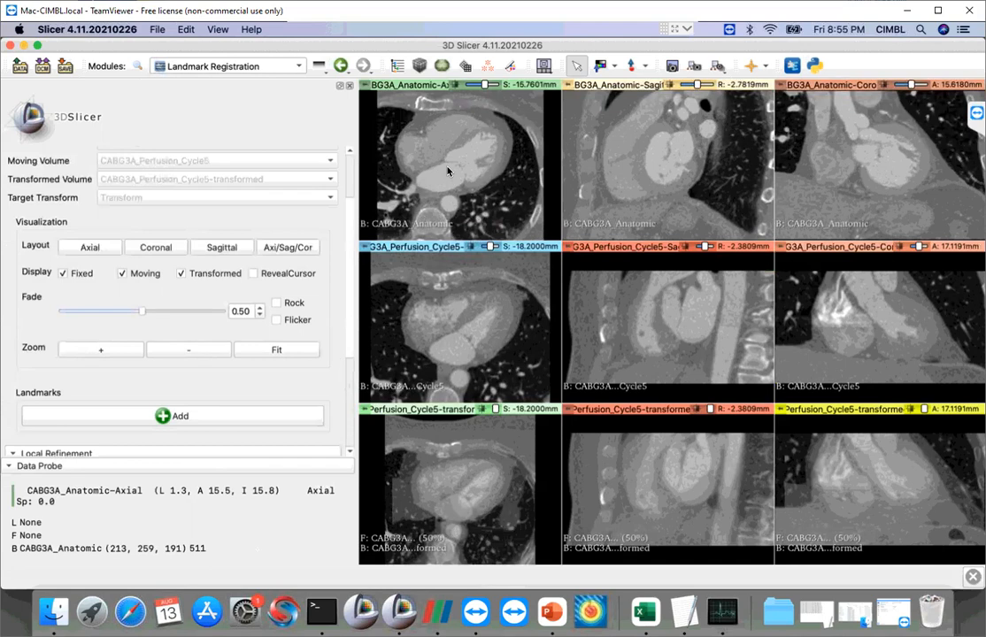
Examine the enlarged axial anatomic slices from the heart chambers up to the level of the aortic root
right_click_drag(441, 173, 446, 147)
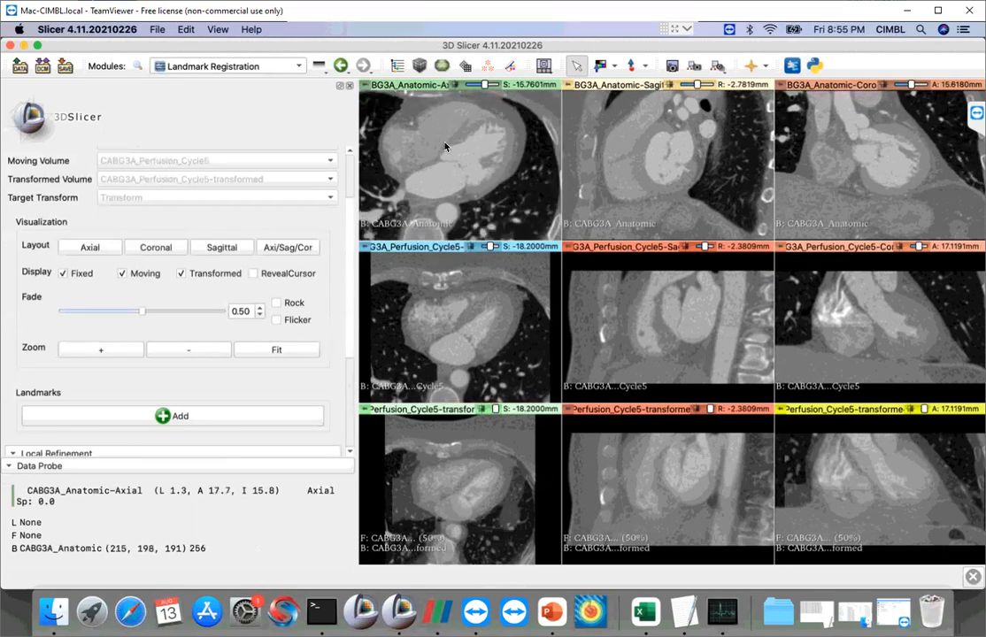
scroll(445, 151, "up", 3)
scroll(444, 156, "up", 3)
scroll(480, 169, "up", 2)
scroll(480, 168, "down", 3)
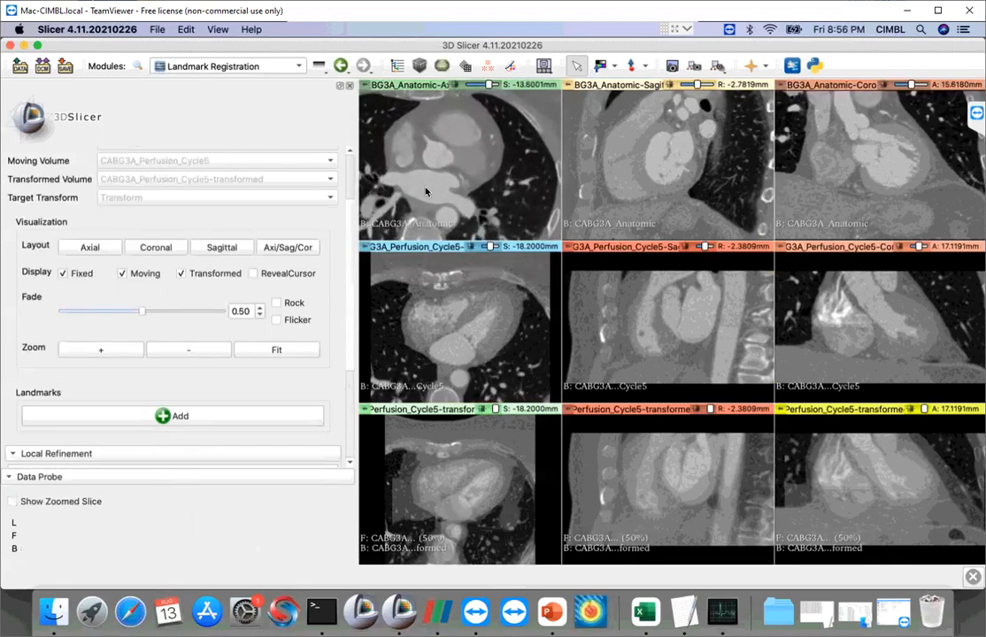
scroll(433, 92, "down", 2)
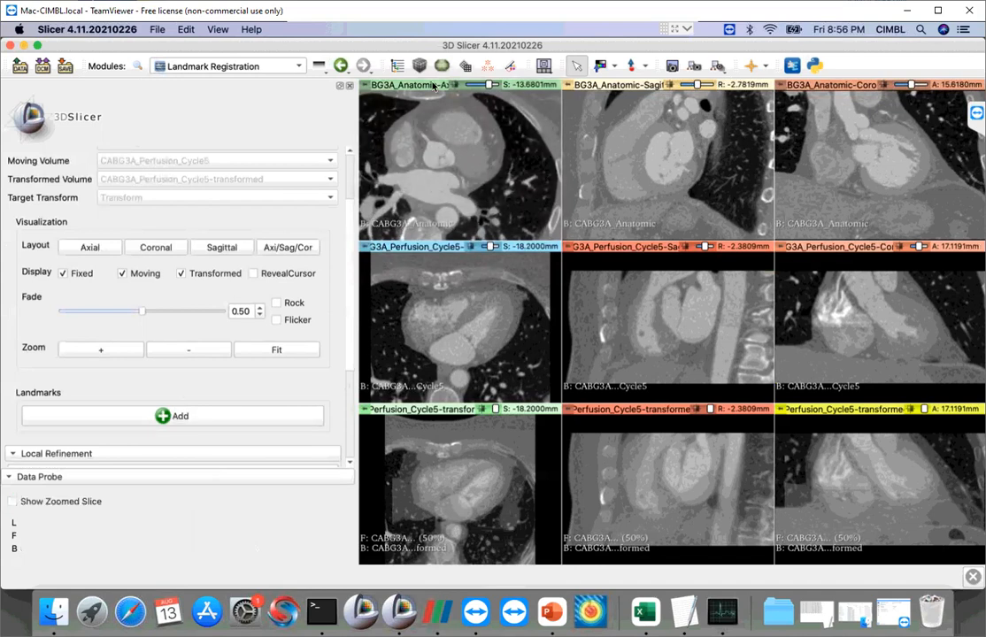
scroll(460, 155, "up", 1)
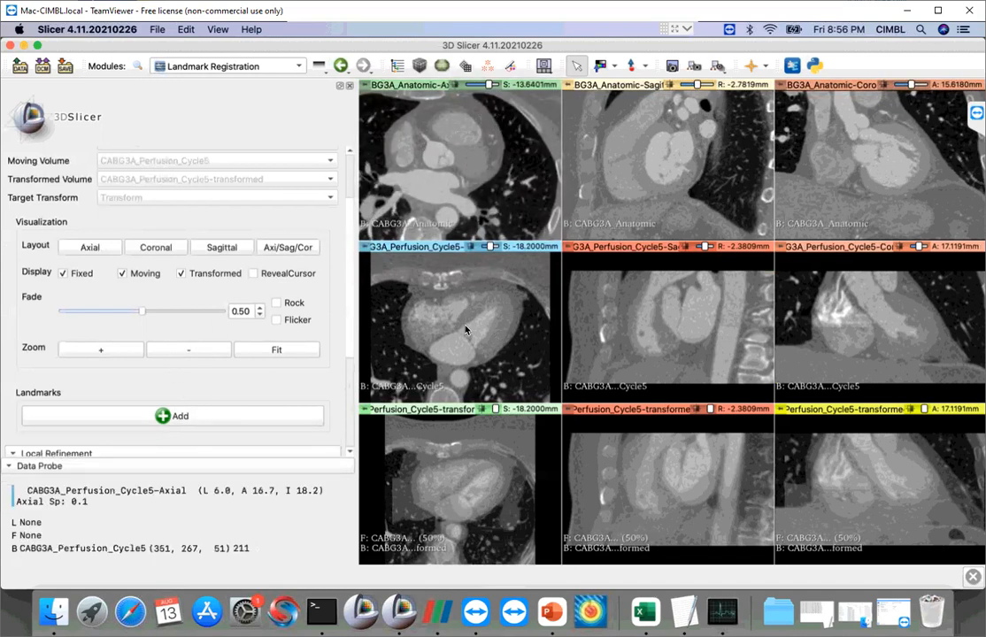
Set the registration type to Affine Registration and check its linear registration mode
left_click(159, 421)
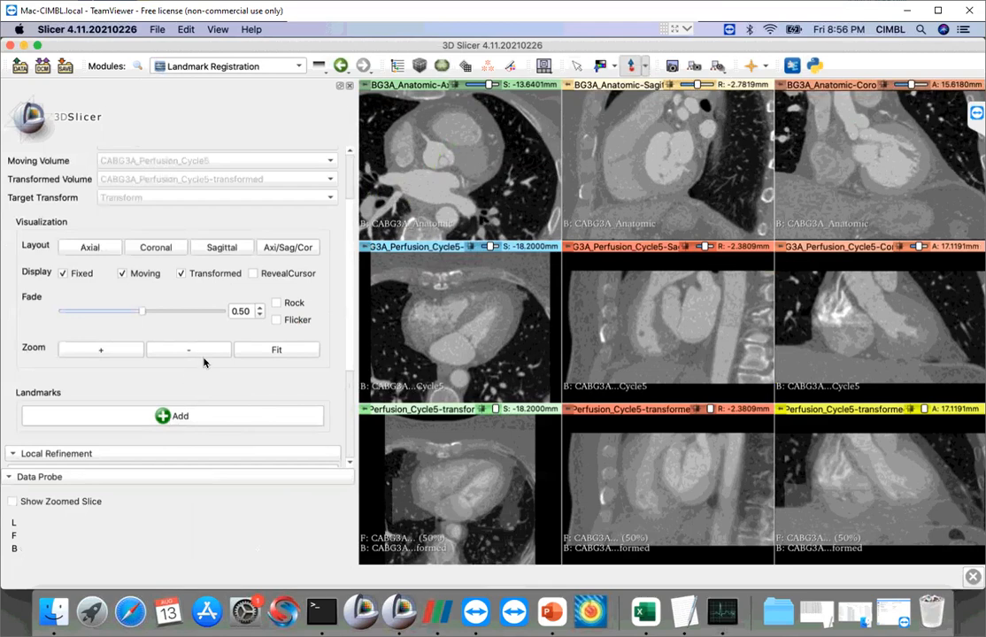
scroll(203, 362, "down", 5)
scroll(81, 376, "up", 3)
scroll(38, 434, "down", 3)
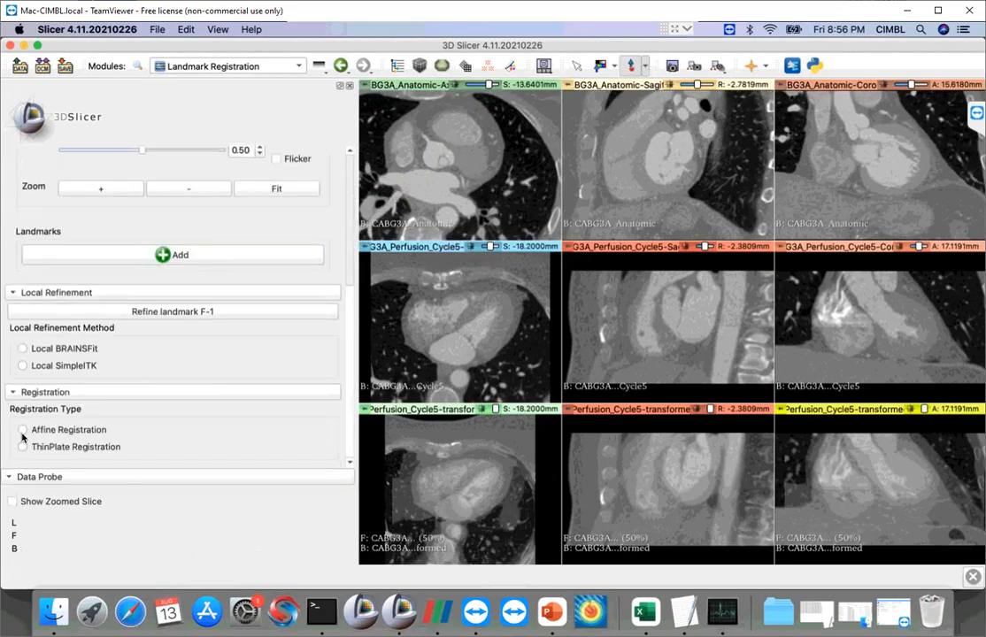
left_click(22, 430)
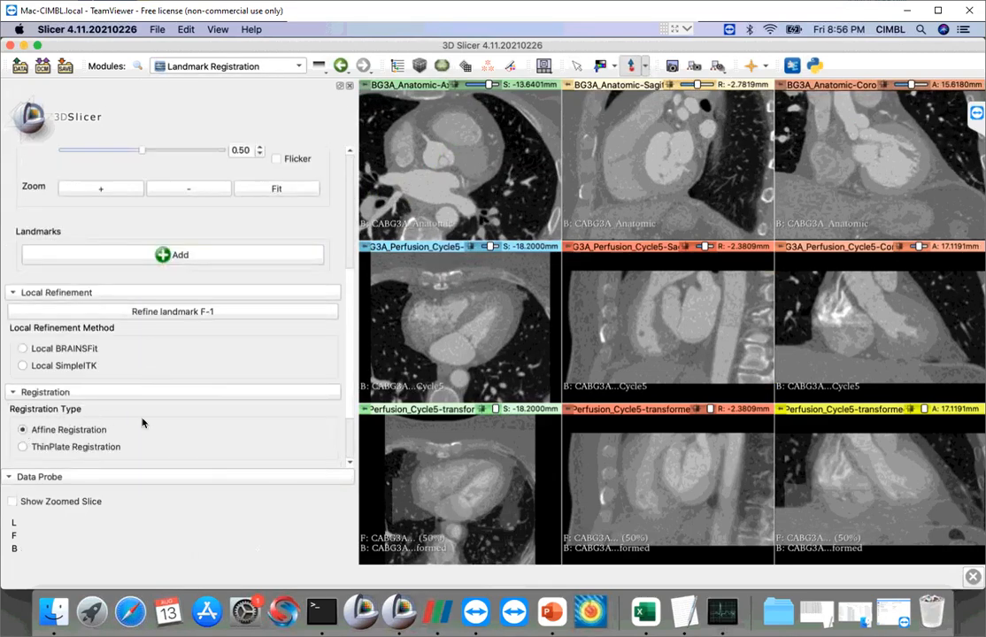
scroll(144, 422, "down", 2)
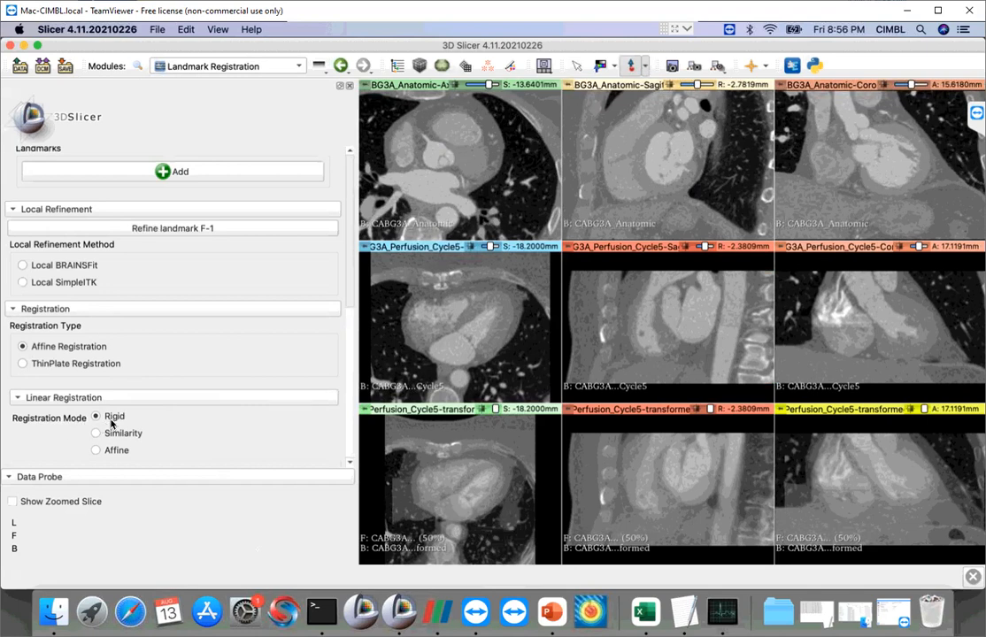
scroll(124, 359, "up", 4)
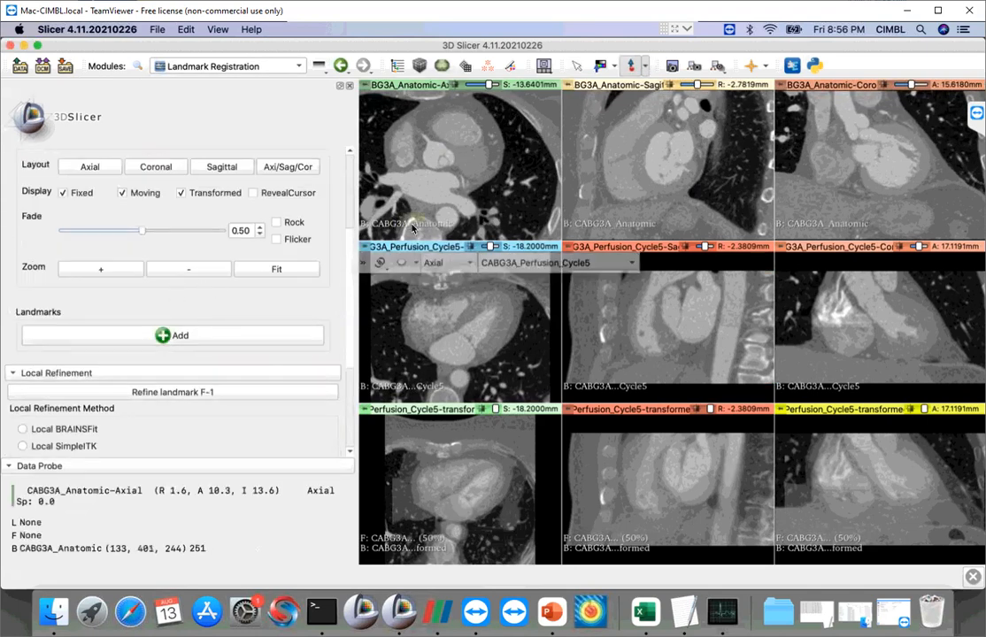
Place the first landmark at the origin of the right coronary artery on the aortic root in the enlarged axial anatomic view
left_click(163, 338)
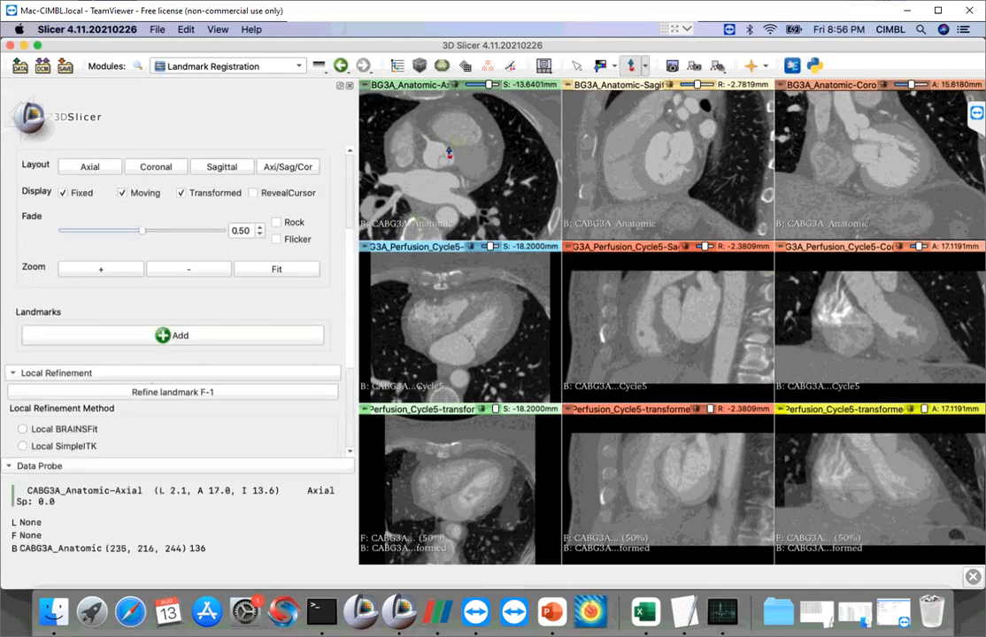
left_click(435, 153)
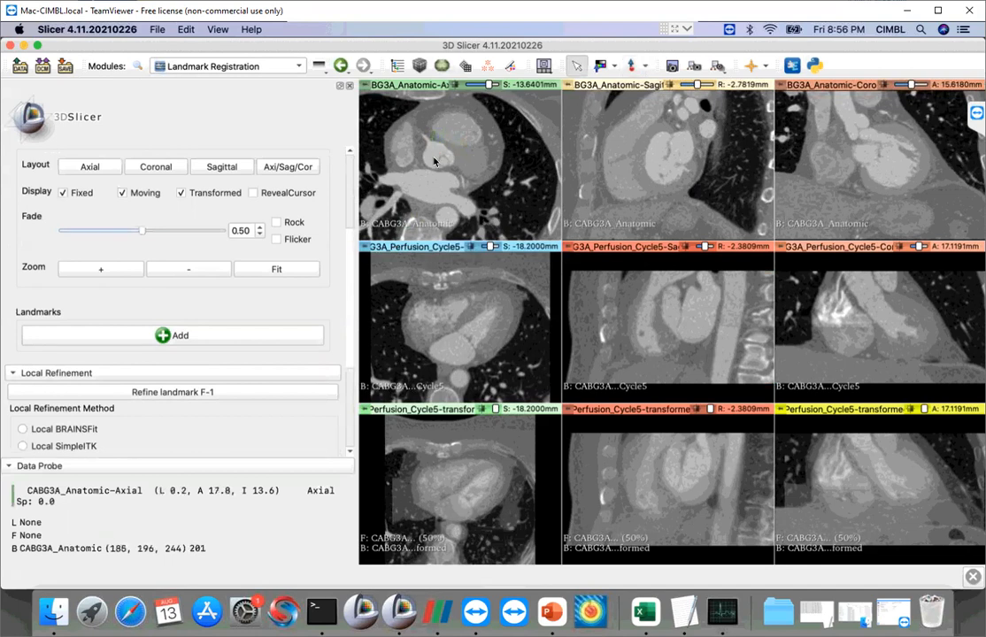
right_click_drag(459, 155, 457, 197)
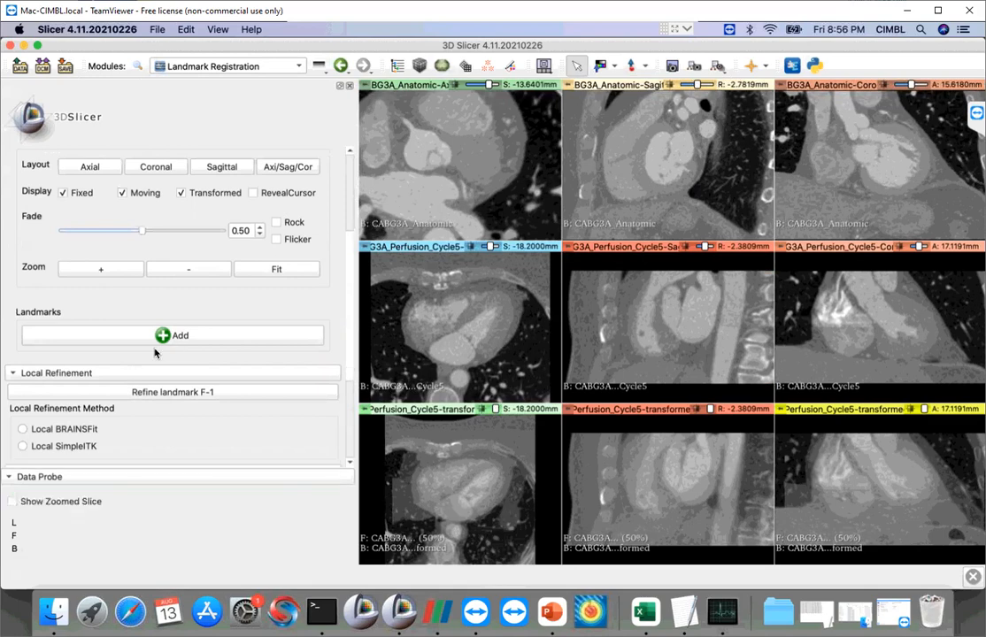
left_click(630, 66)
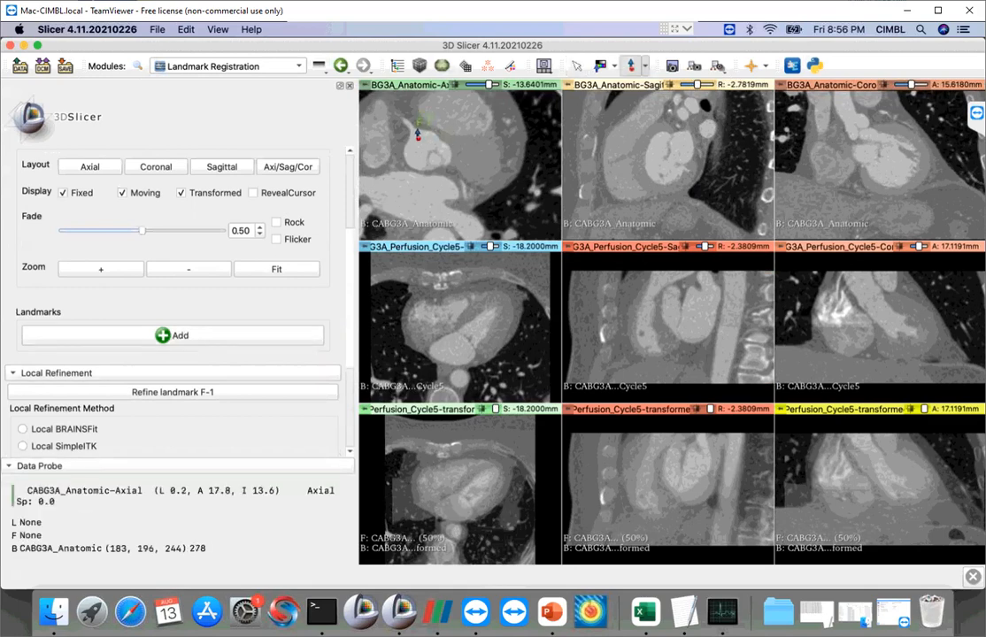
left_click(417, 133)
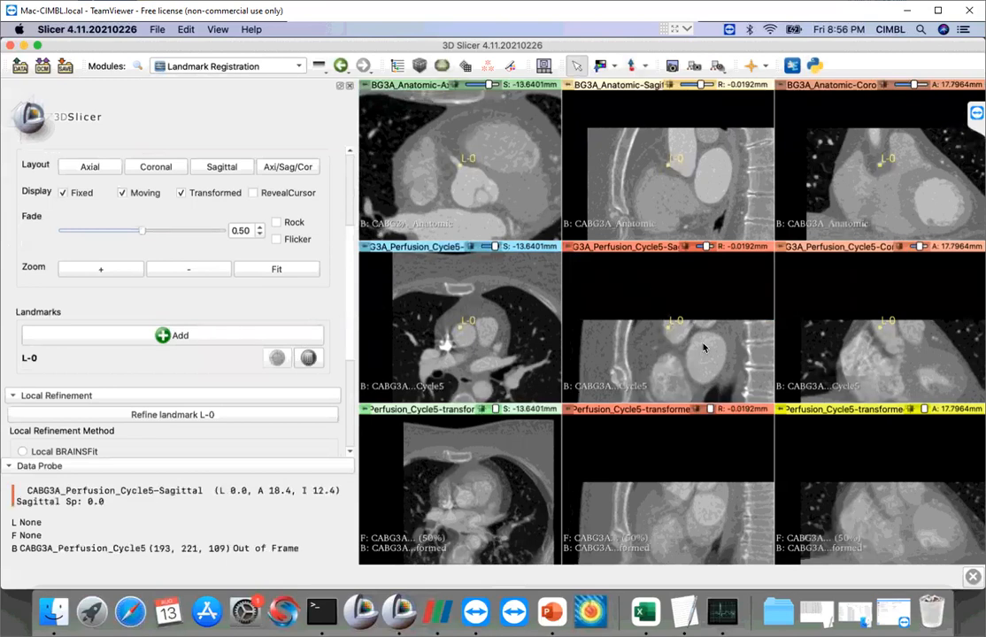
Move landmark L-0 in the sagittal and axial perfusion views to the matching coronary origin in front of the aortic root
scroll(279, 373, "down", 5)
scroll(272, 260, "up", 5)
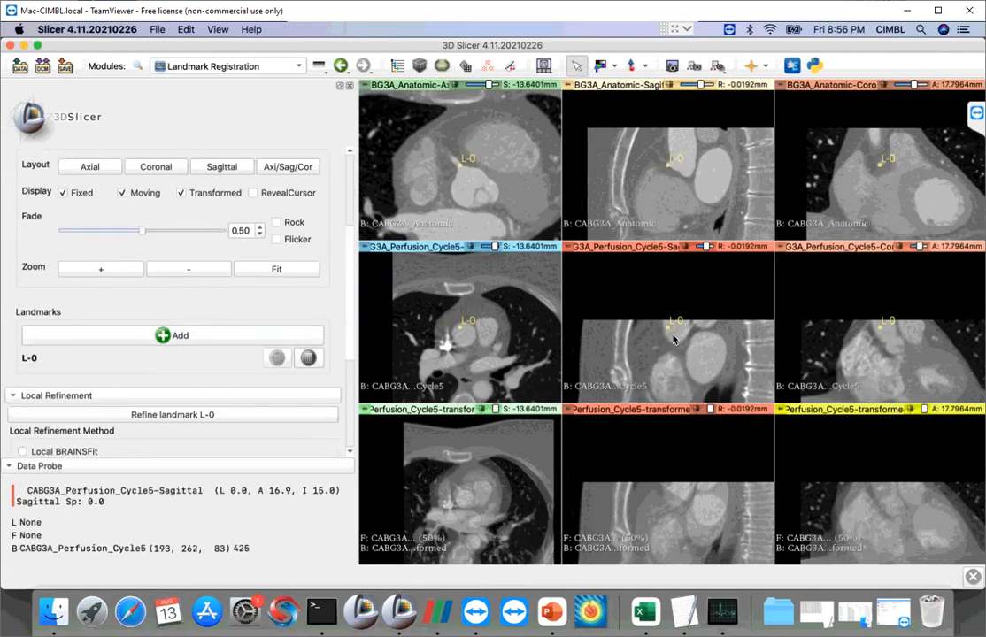
mouse_move(672, 335)
left_mouse_down()
mouse_move(686, 356)
mouse_move(670, 347)
mouse_move(665, 356)
mouse_move(676, 358)
mouse_move(676, 340)
mouse_move(684, 356)
mouse_move(687, 347)
left_mouse_up()
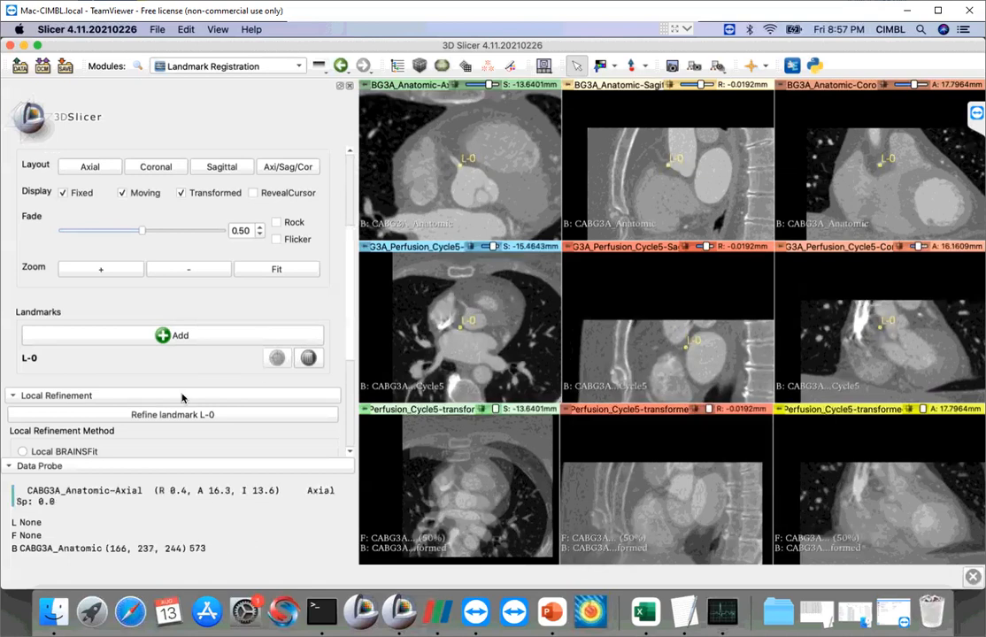
left_click_drag(464, 333, 472, 315)
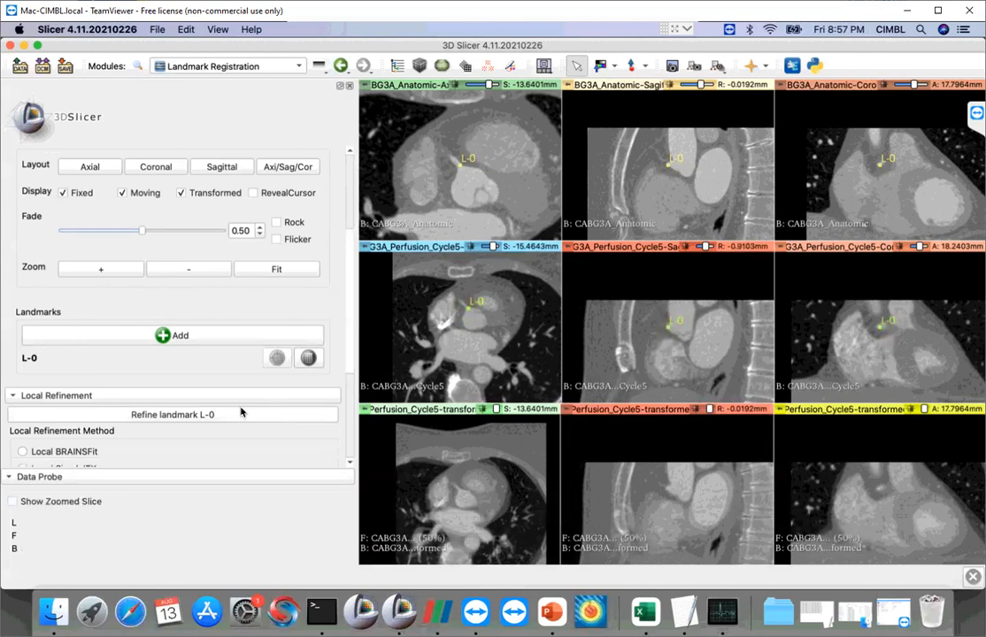
Turn on Rock so that the fade alternates between the fixed and transformed volumes
scroll(237, 400, "down", 5)
scroll(236, 394, "up", 7)
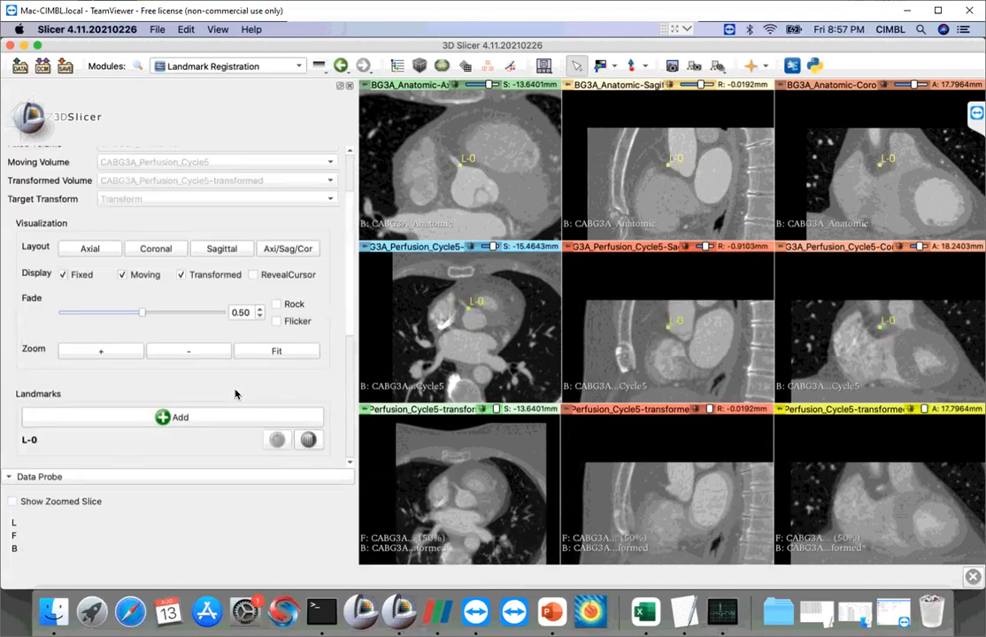
left_click(276, 304)
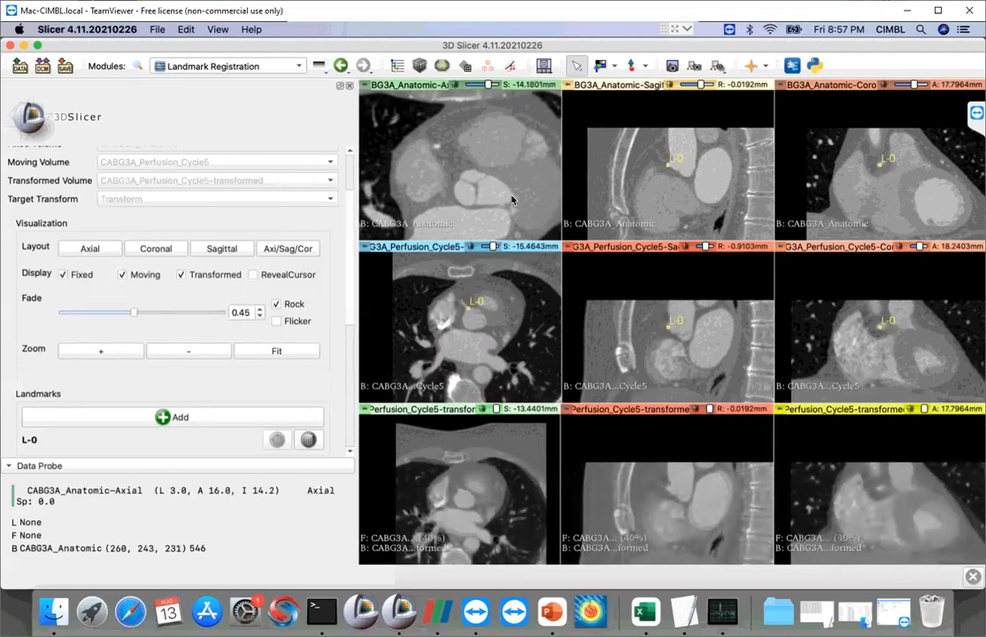
Add landmark L-2 beside the right atrium in the axial anatomic view and move its counterpart to the matching spot in the perfusion views
left_click(172, 417)
left_click(442, 163)
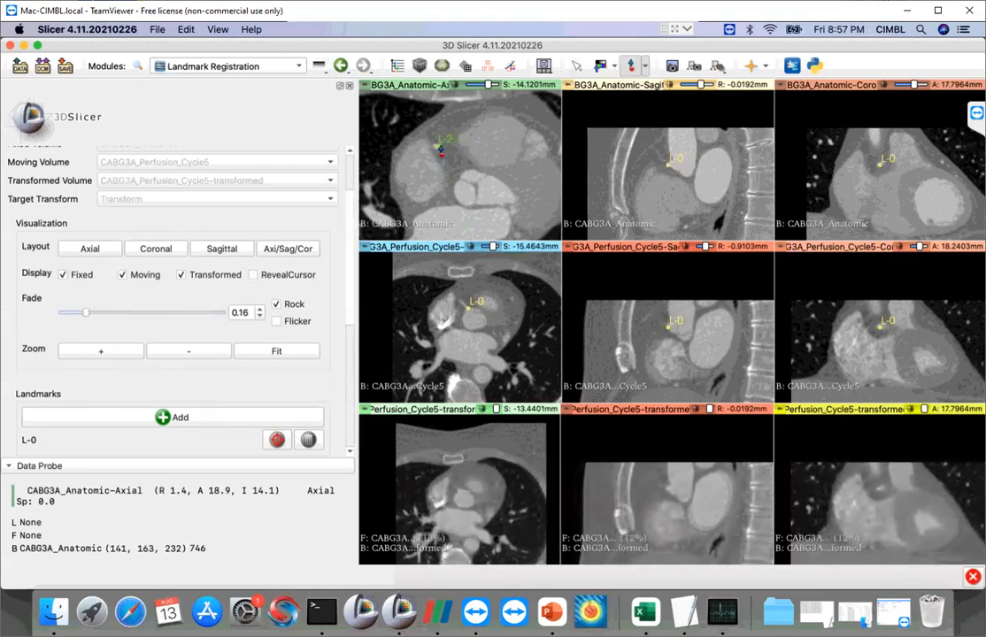
left_click(441, 152)
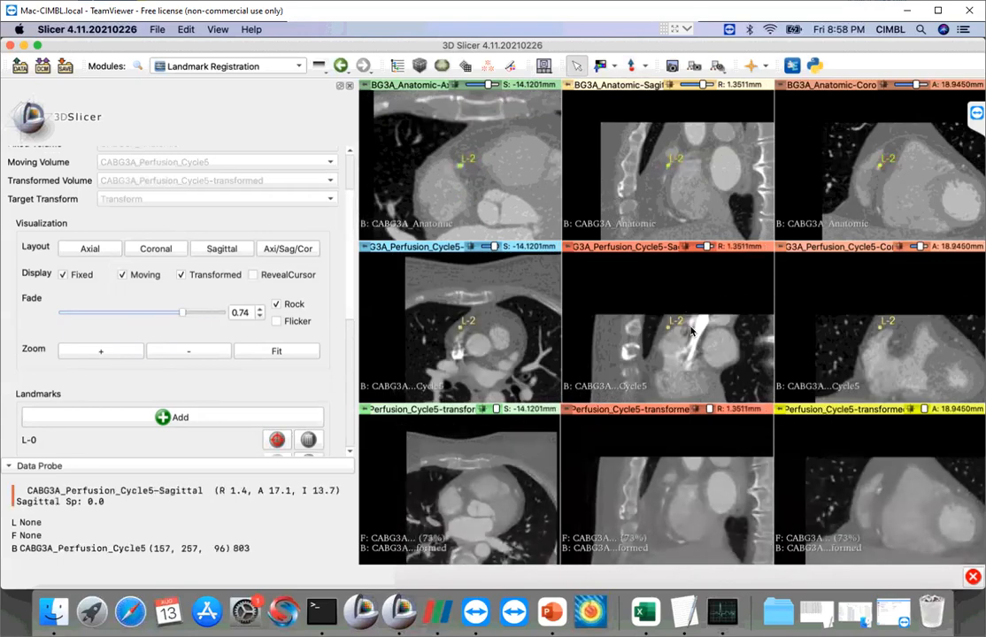
left_click_drag(670, 336, 697, 356)
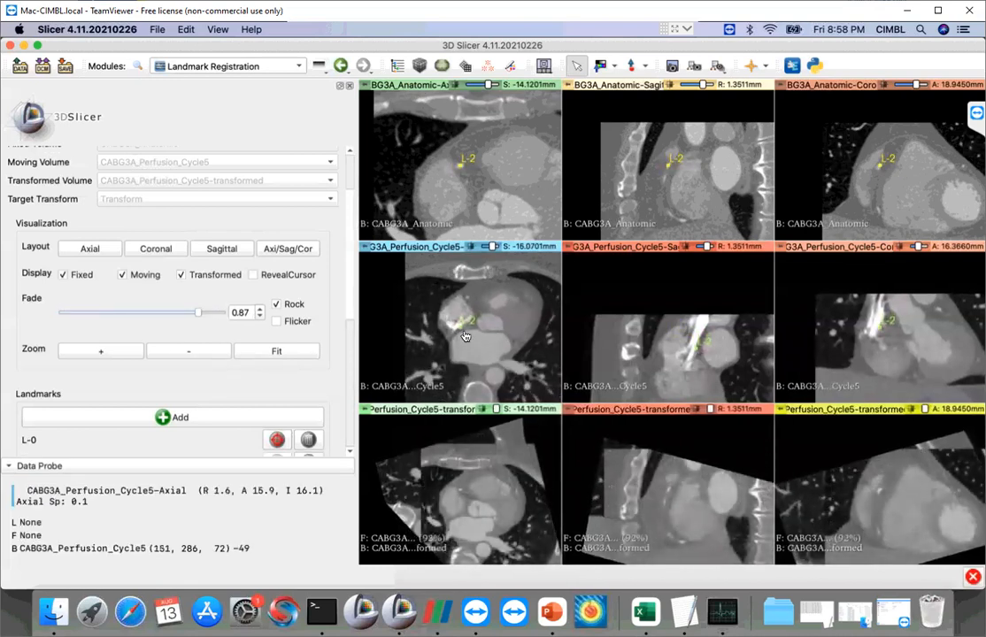
left_click_drag(472, 325, 476, 282)
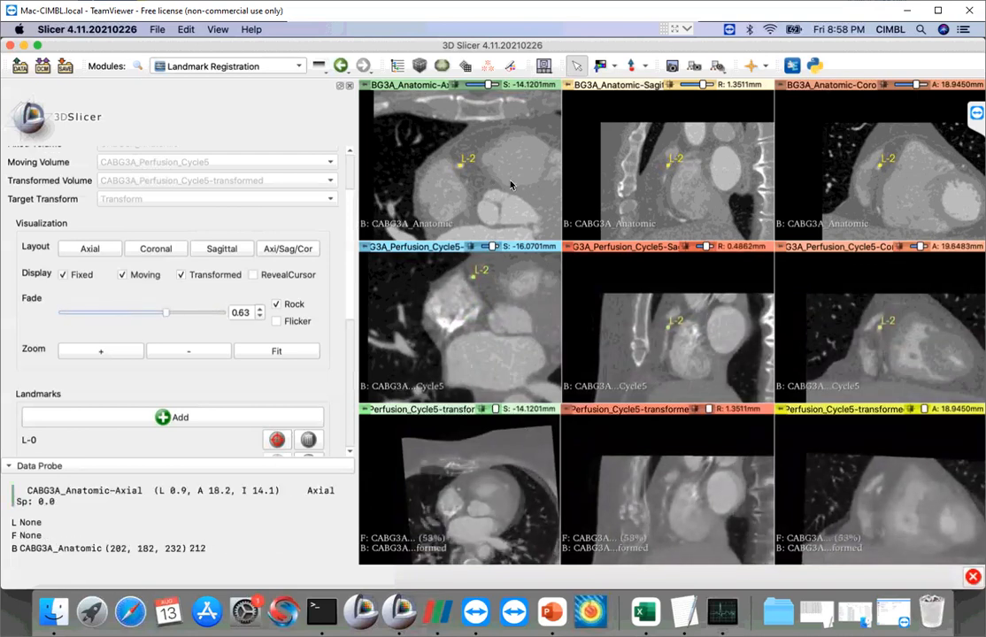
Examine the axial anatomic slices from the left ventricular outflow up to the ascending aorta, showing the whole heart
scroll(502, 168, "down", 1)
scroll(510, 182, "down", 1)
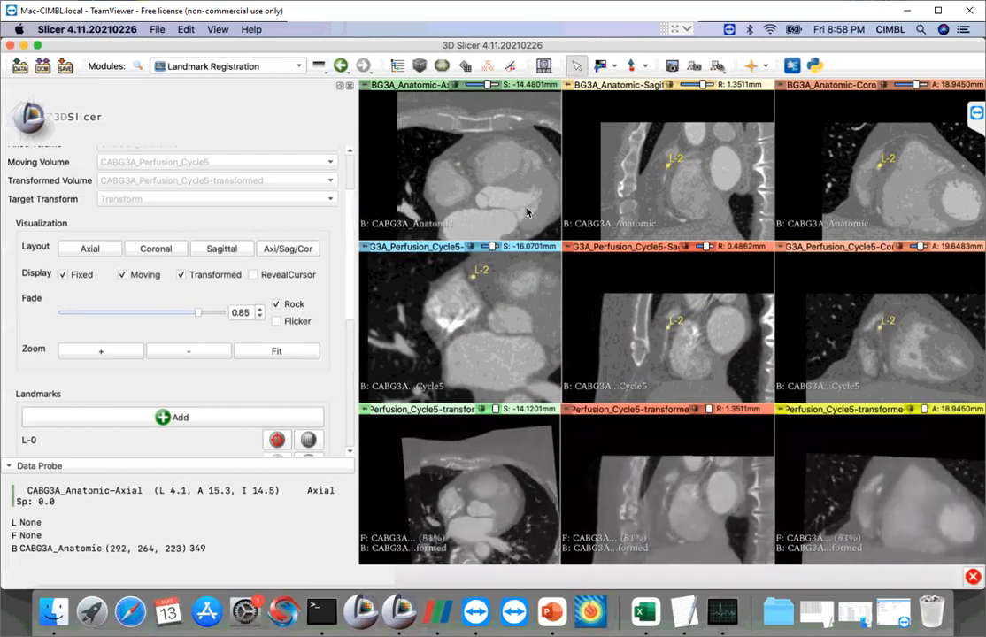
scroll(510, 173, "down", 3)
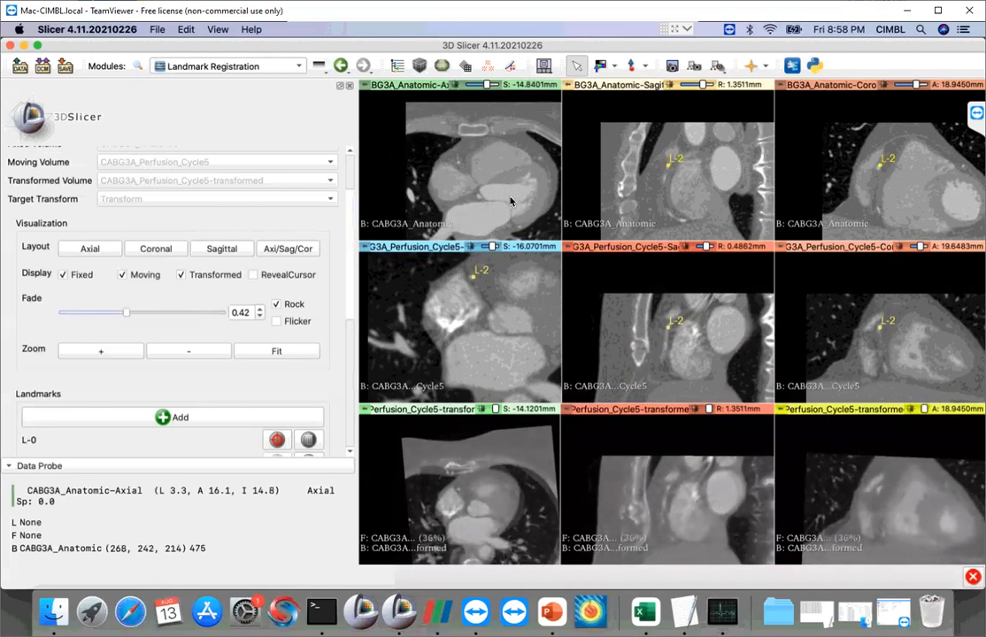
scroll(510, 201, "down", 4)
scroll(513, 204, "up", 4)
scroll(526, 216, "up", 5)
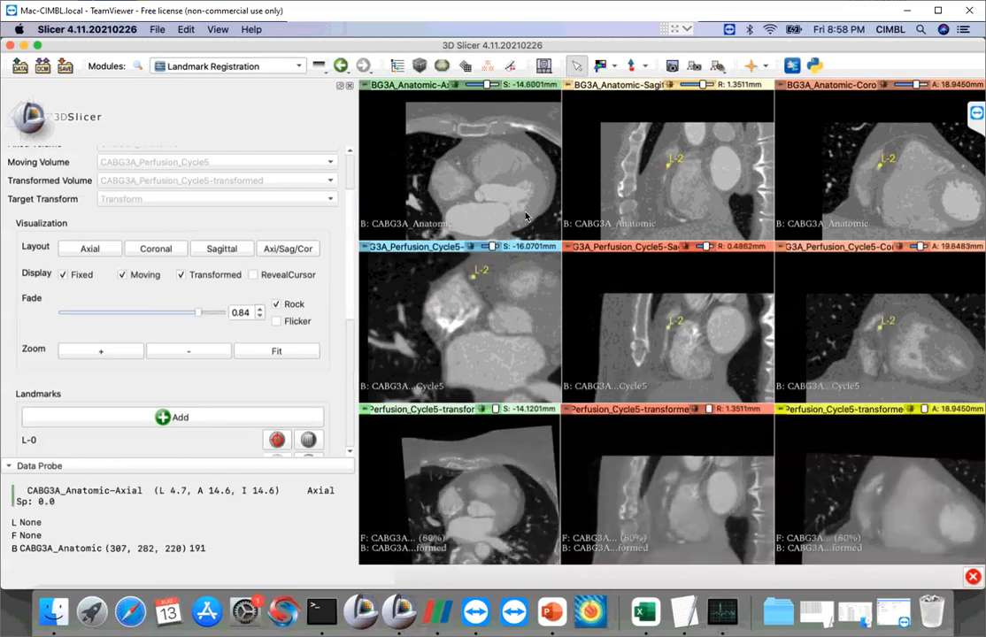
scroll(526, 216, "up", 4)
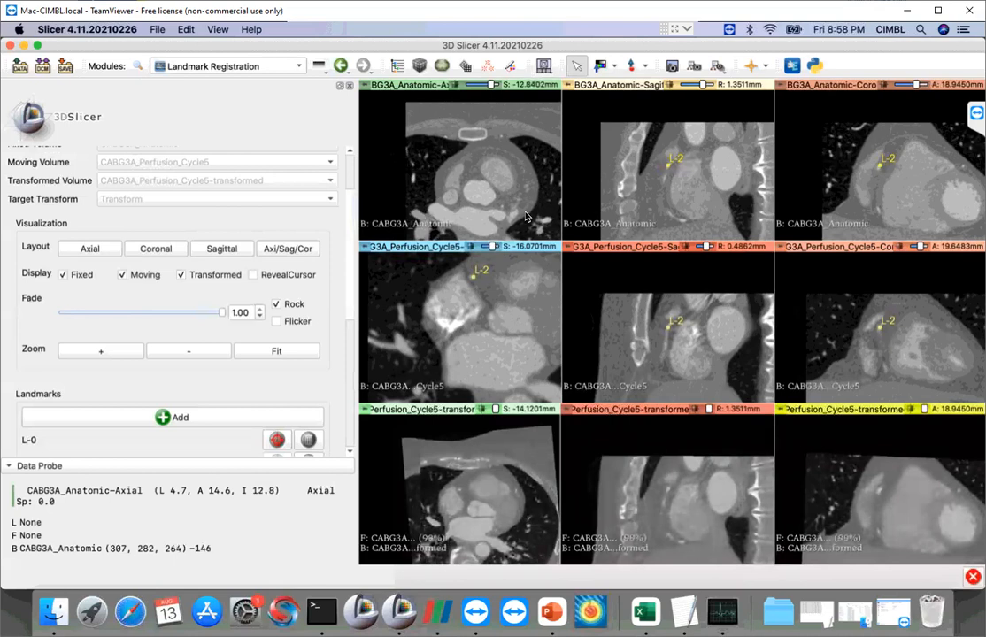
scroll(519, 227, "up", 2)
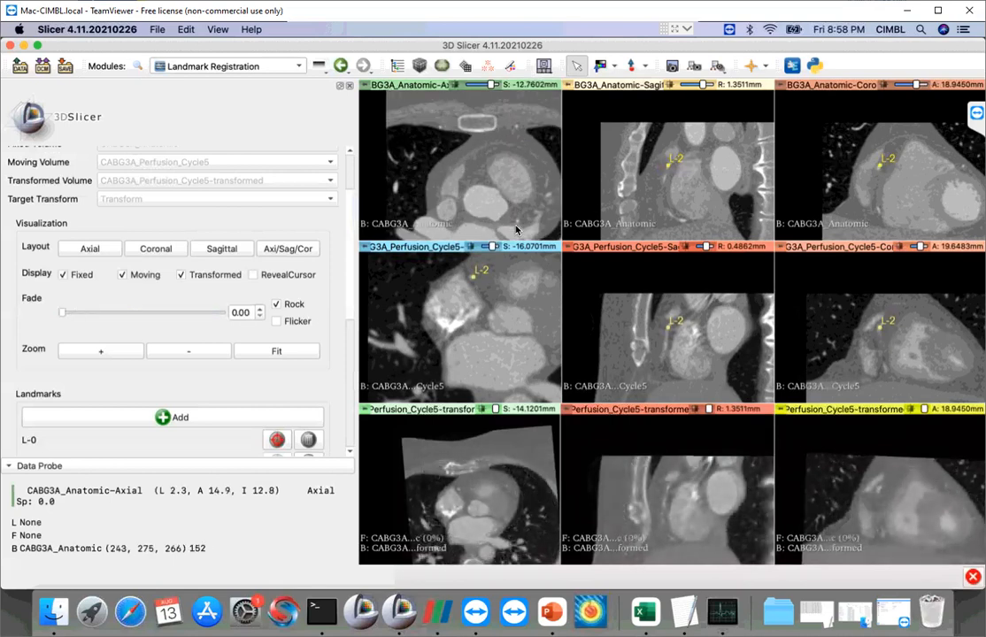
Examine the axial anatomic slices around the aortic root and the left coronary artery for another landmark location
middle_click_drag(483, 173, 446, 152)
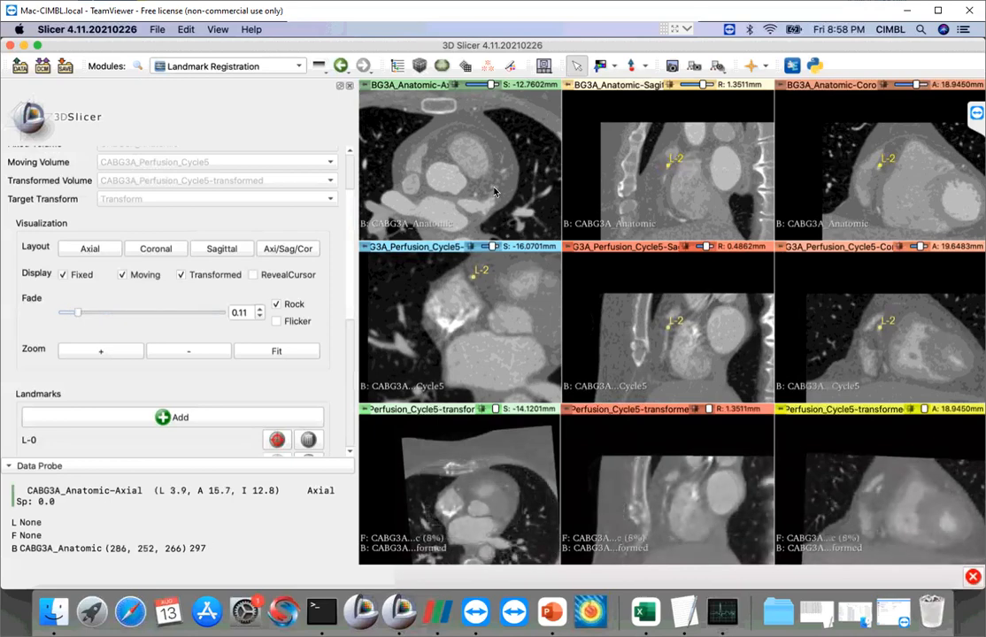
key("shift")
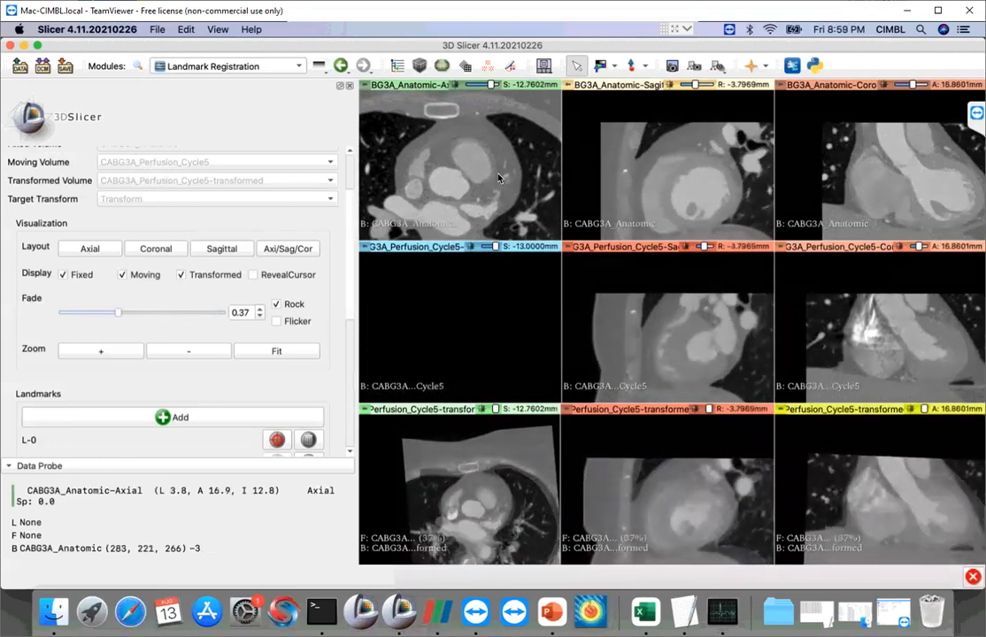
mouse_move(495, 180)
middle_mouse_down()
mouse_move(486, 191)
mouse_move(504, 175)
mouse_move(487, 180)
mouse_move(502, 155)
mouse_move(492, 149)
mouse_move(499, 163)
middle_mouse_up()
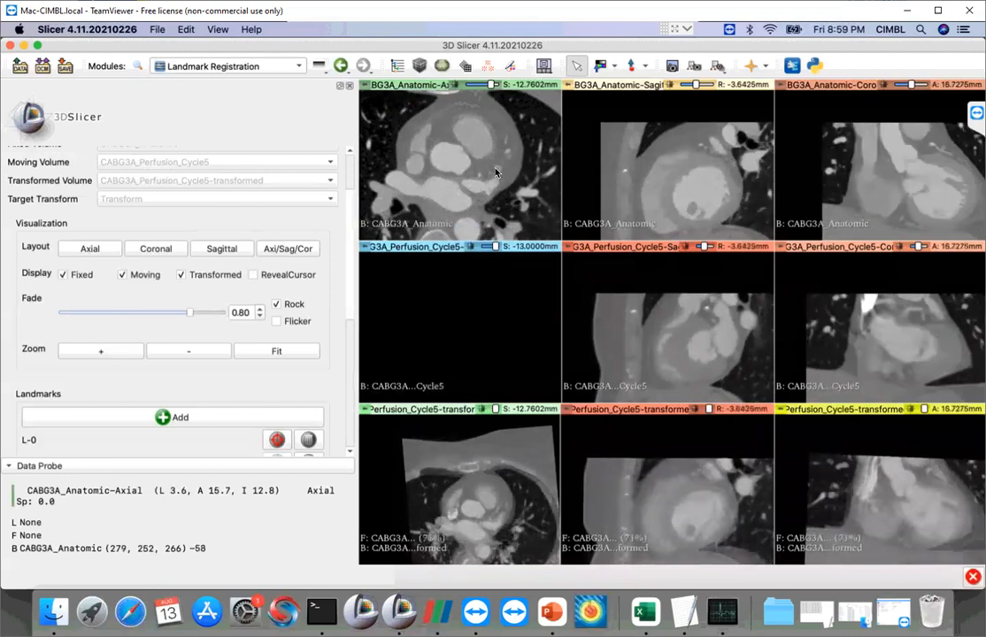
scroll(491, 157, "up", 2)
right_click_drag(490, 156, 492, 194)
scroll(492, 194, "down", 7)
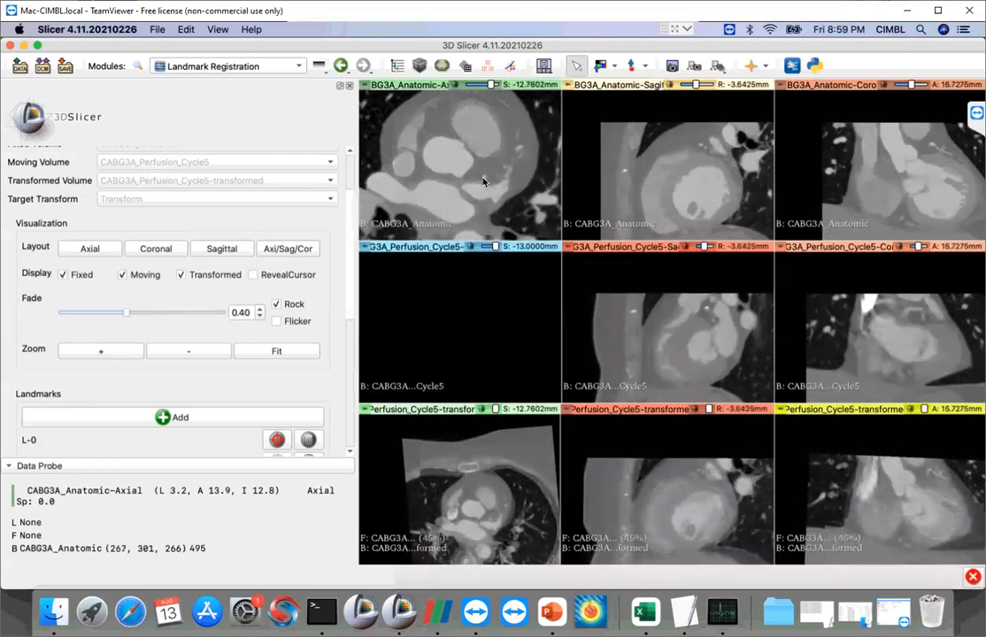
scroll(483, 183, "down", 20)
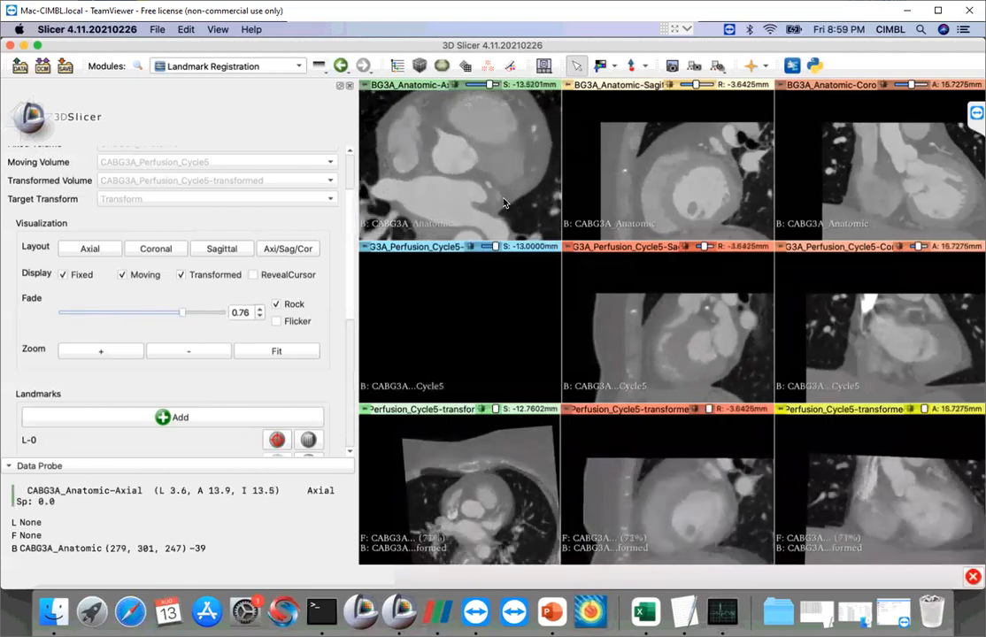
scroll(504, 204, "down", 10)
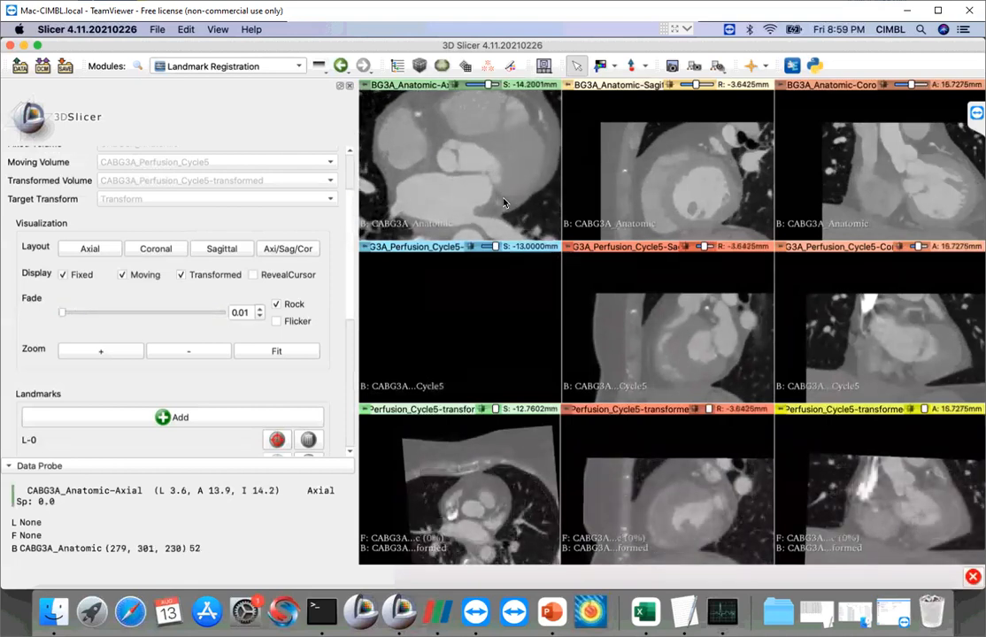
scroll(503, 203, "up", 18)
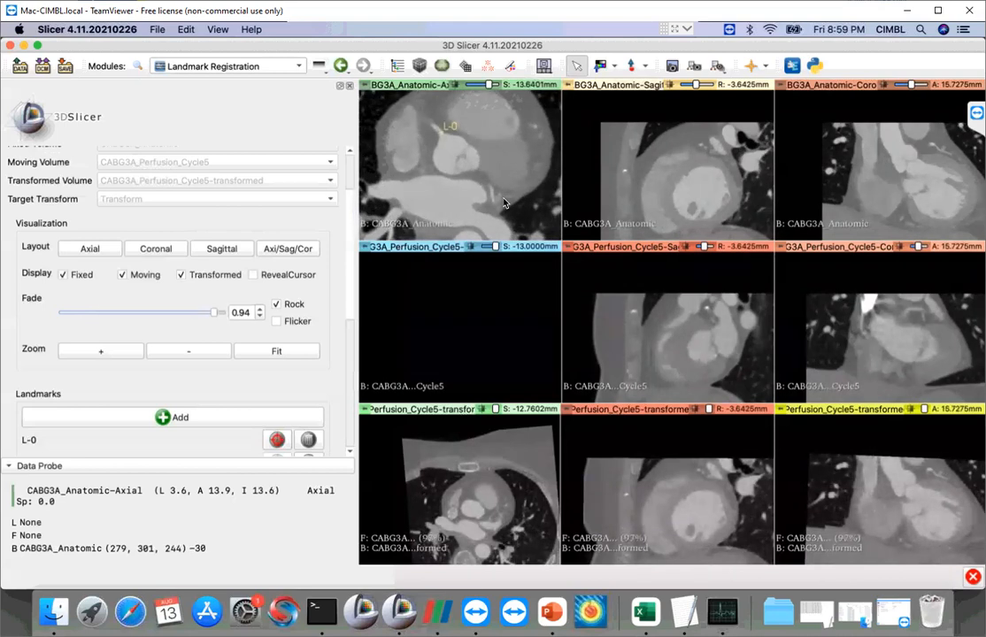
scroll(504, 203, "up", 8)
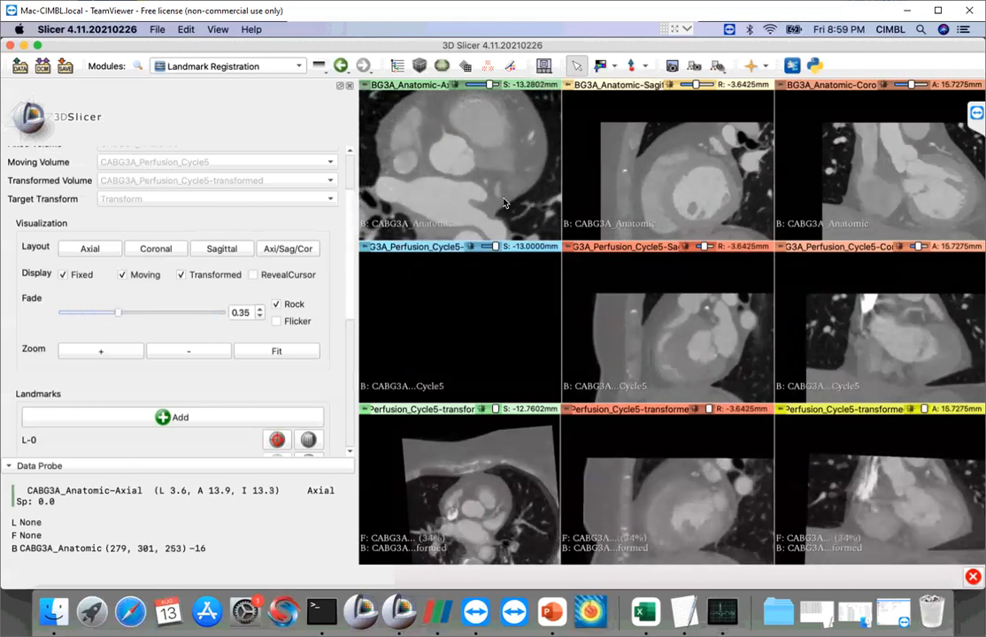
scroll(502, 202, "up", 2)
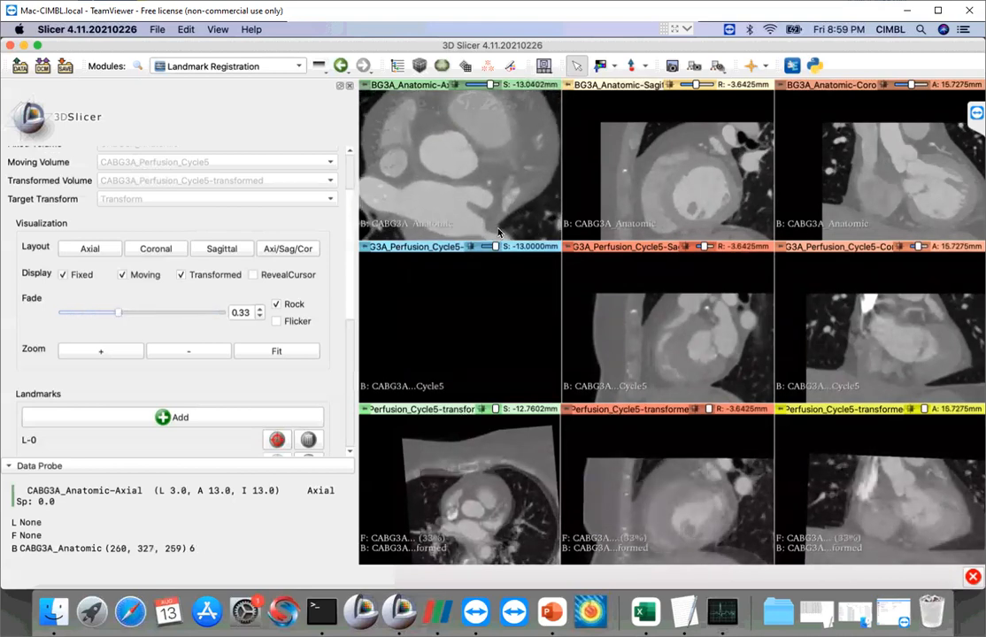
scroll(502, 194, "down", 15)
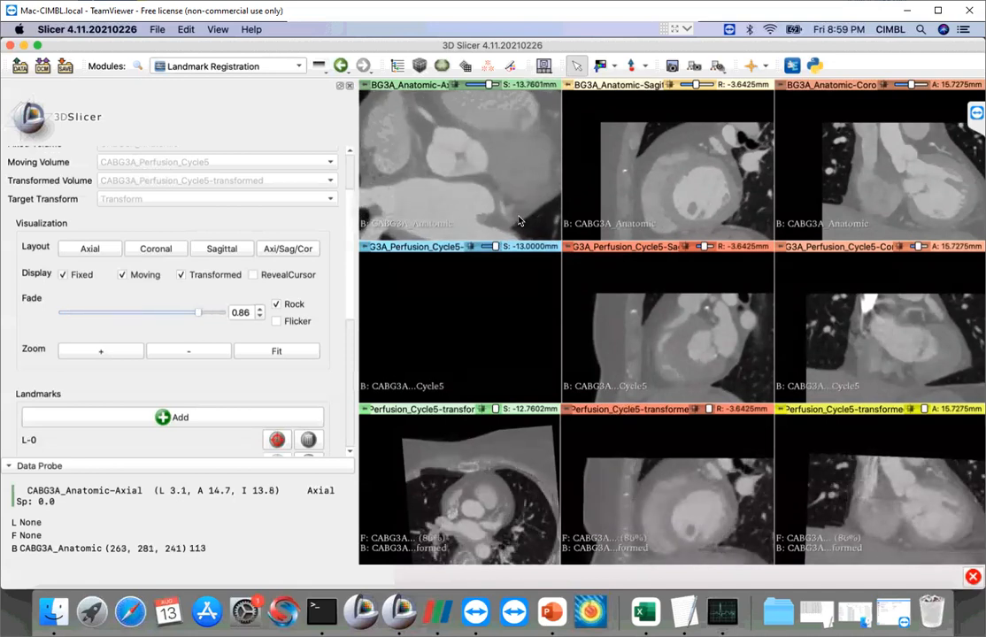
scroll(505, 194, "up", 5)
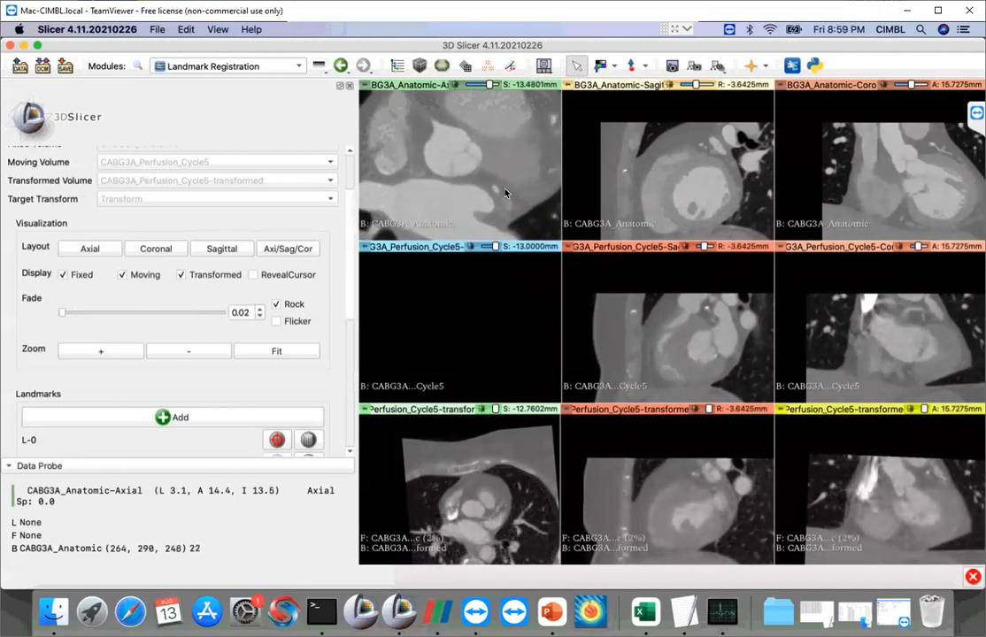
scroll(495, 191, "down", 3)
scroll(505, 199, "up", 2)
scroll(506, 209, "up", 17)
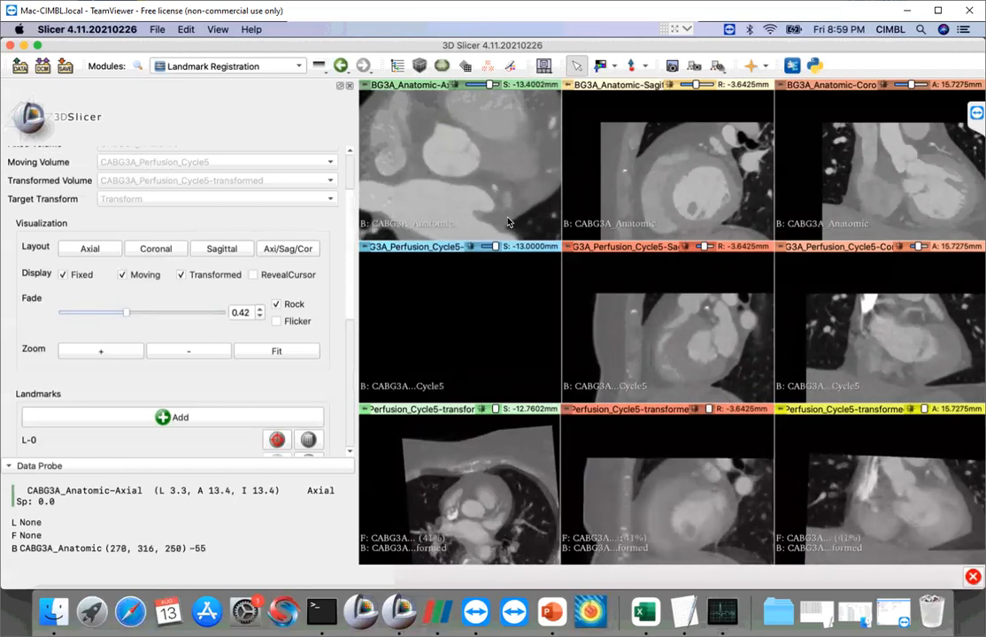
Add landmark L-3 at the left coronary origin in the axial anatomic view and move its counterpart to the matching spot in the perfusion views
scroll(508, 216, "up", 9)
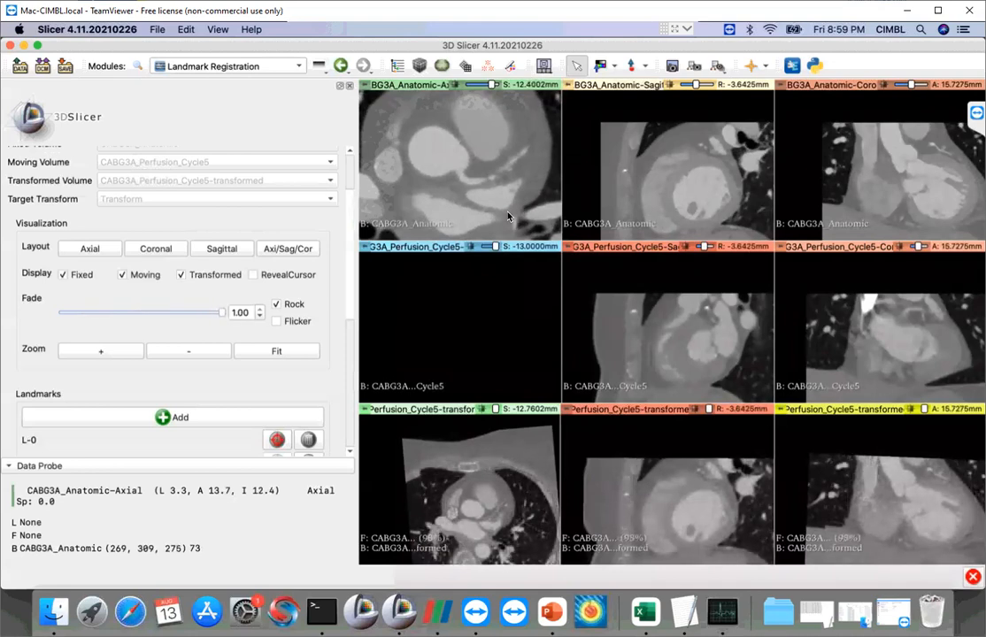
left_click(165, 418)
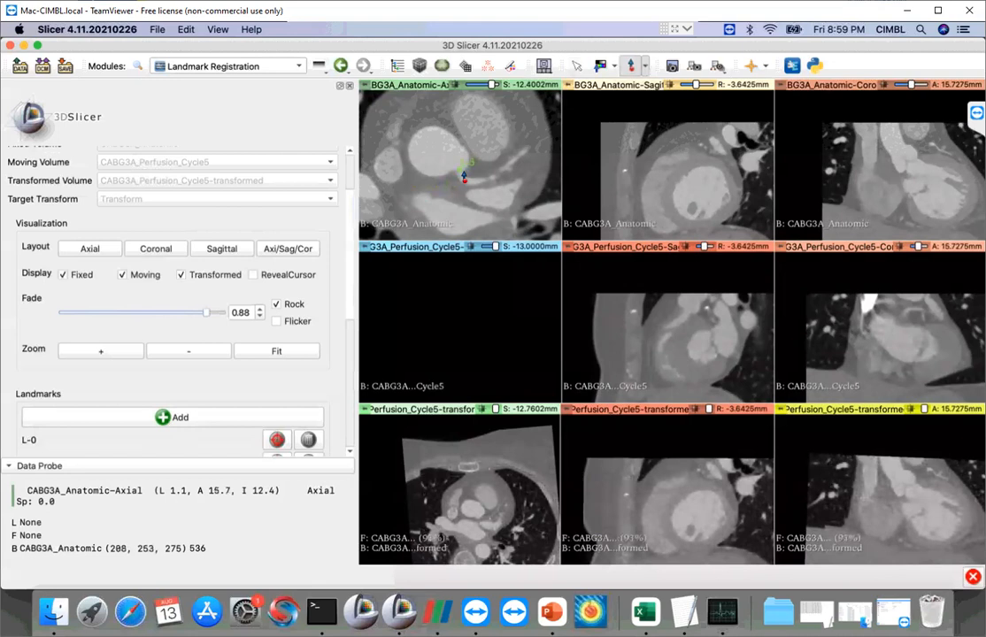
left_click(462, 170)
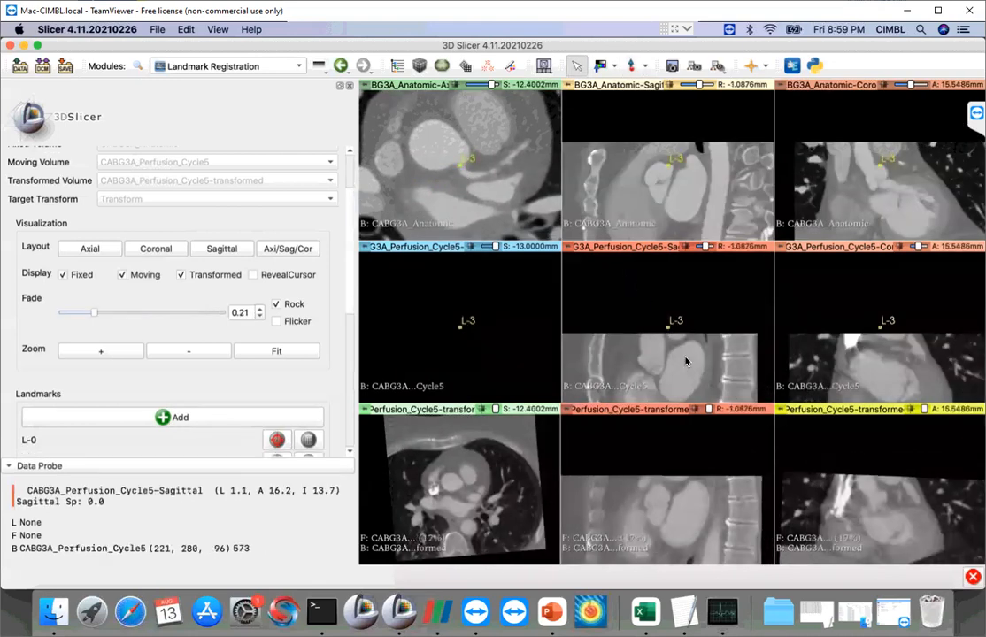
left_click_drag(669, 330, 672, 363)
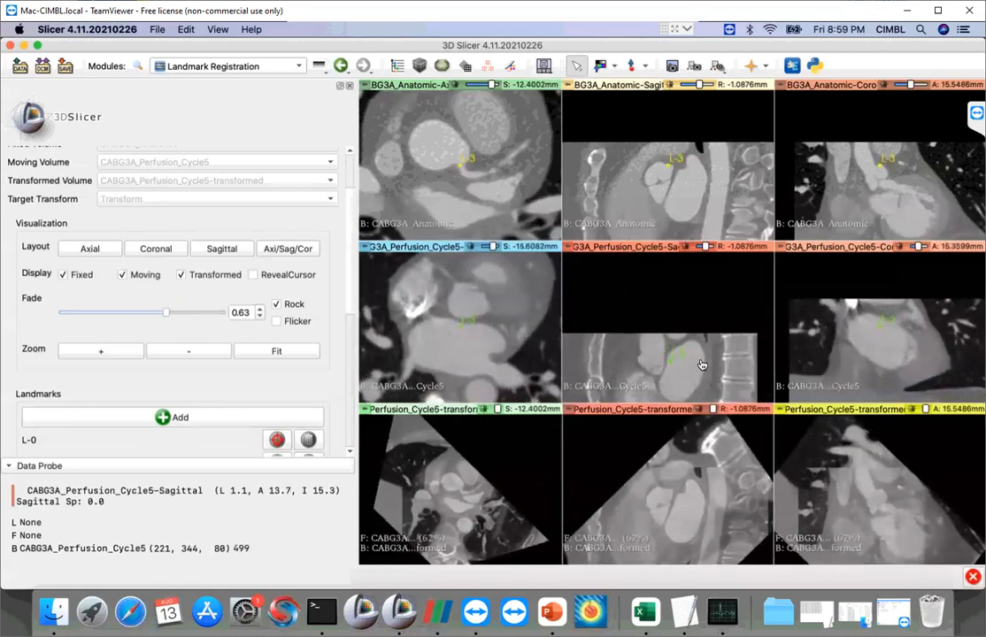
mouse_move(698, 316)
middle_mouse_down()
mouse_move(712, 289)
mouse_move(692, 307)
middle_mouse_up()
mouse_move(687, 312)
left_mouse_down()
mouse_move(700, 310)
mouse_move(688, 298)
left_mouse_up()
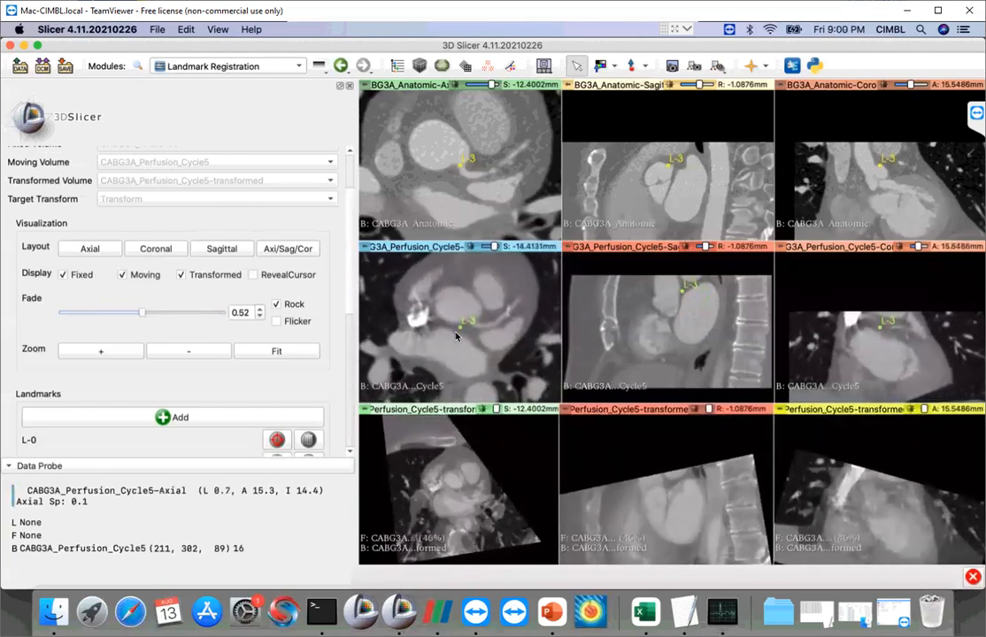
mouse_move(461, 329)
left_mouse_down()
mouse_move(493, 321)
mouse_move(477, 326)
left_mouse_up()
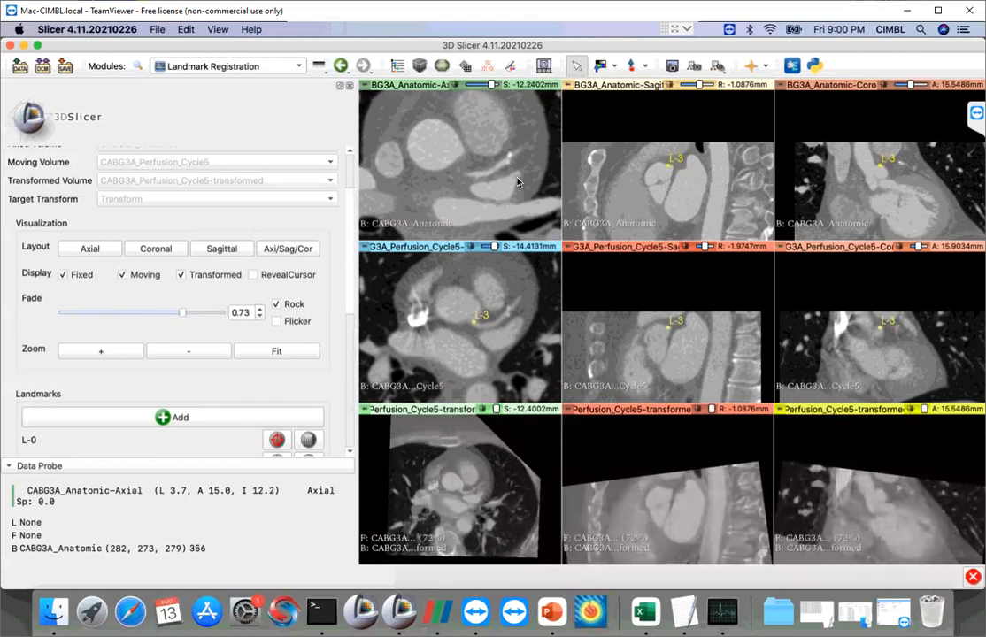
Add landmark L-4 farther along the left coronary artery in the axial anatomic view and move its counterpart near the same vessel in the perfusion views
left_click(172, 417)
left_click(515, 159)
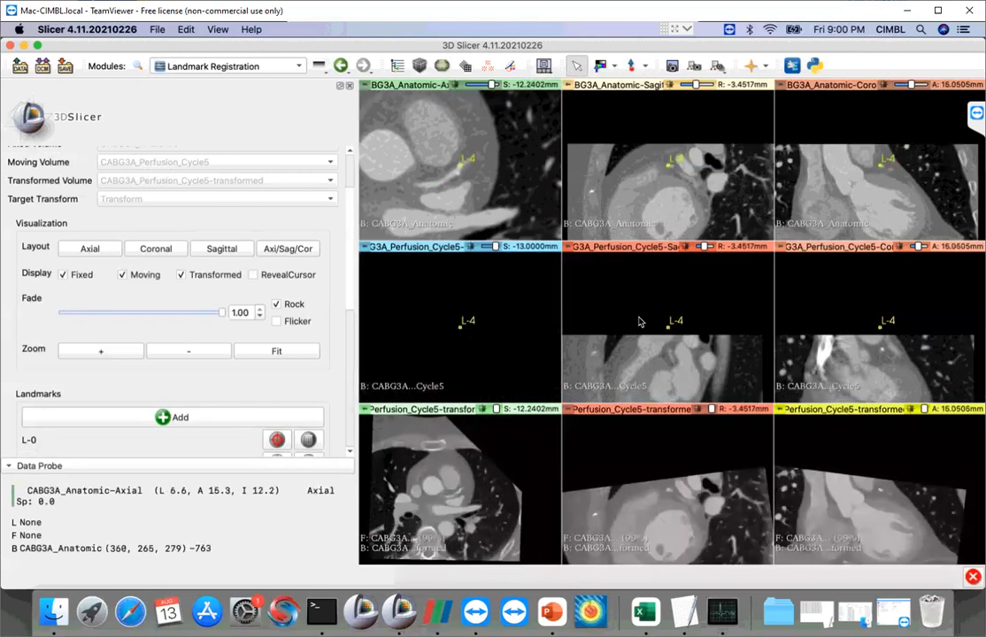
middle_click_drag(679, 361, 687, 304)
mouse_move(678, 299)
left_mouse_down()
mouse_move(677, 308)
mouse_move(670, 298)
mouse_move(679, 297)
left_mouse_up()
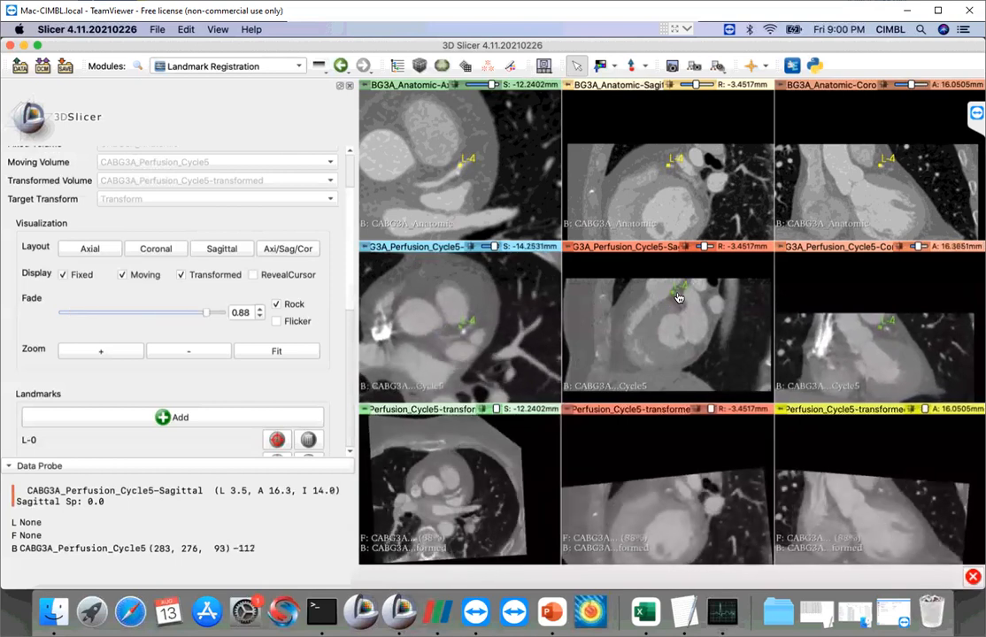
mouse_move(465, 332)
left_mouse_down()
mouse_move(485, 329)
mouse_move(472, 323)
left_mouse_up()
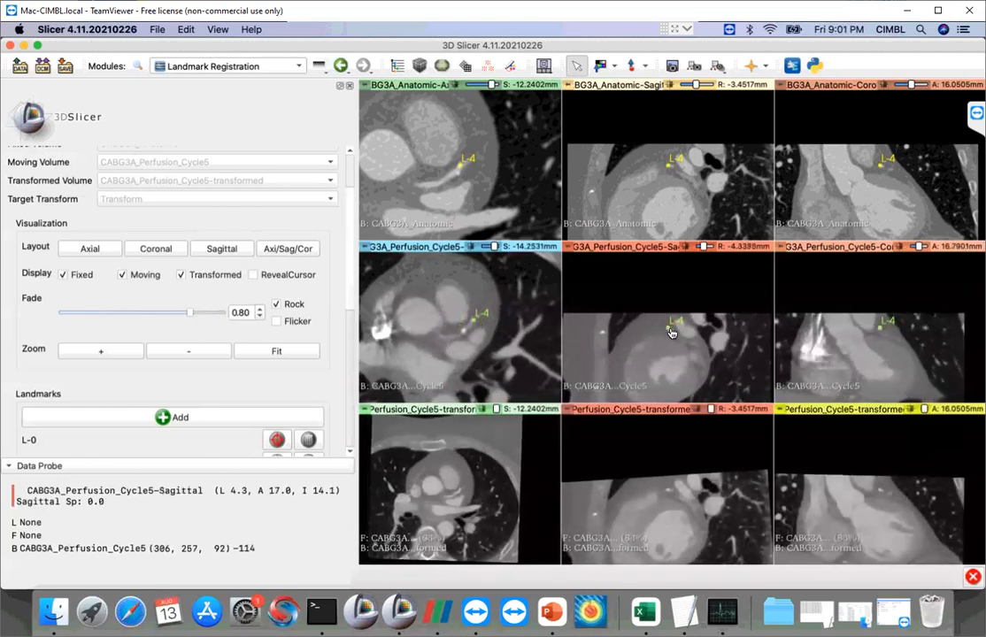
Fine-tune landmark L-4 in the sagittal and axial perfusion views so it sits on the matching coronary point
left_click_drag(673, 334, 673, 334)
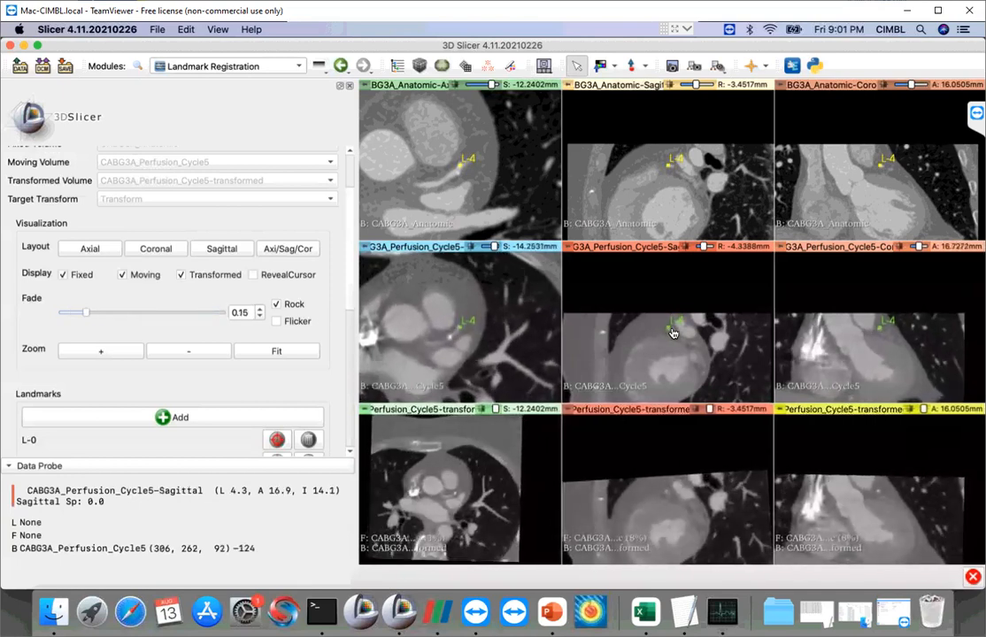
left_click_drag(465, 334, 466, 333)
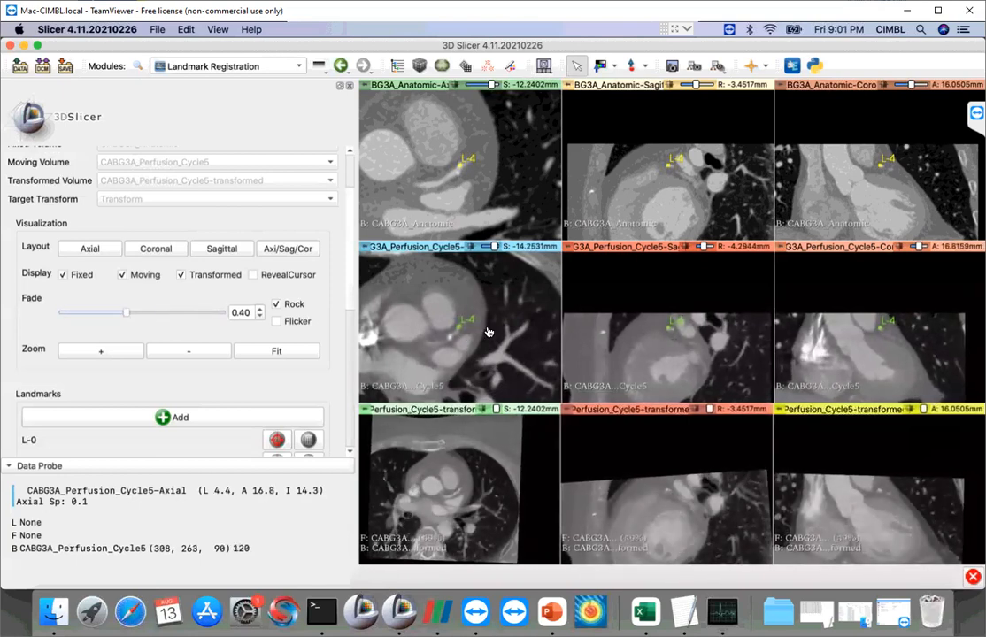
left_click_drag(672, 334, 669, 334)
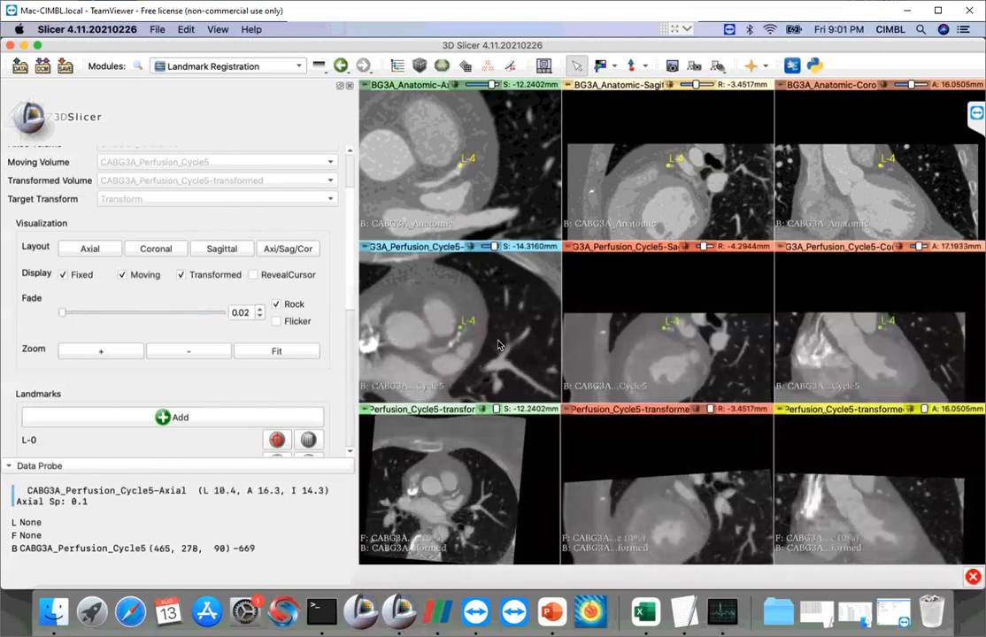
left_click_drag(464, 336, 465, 342)
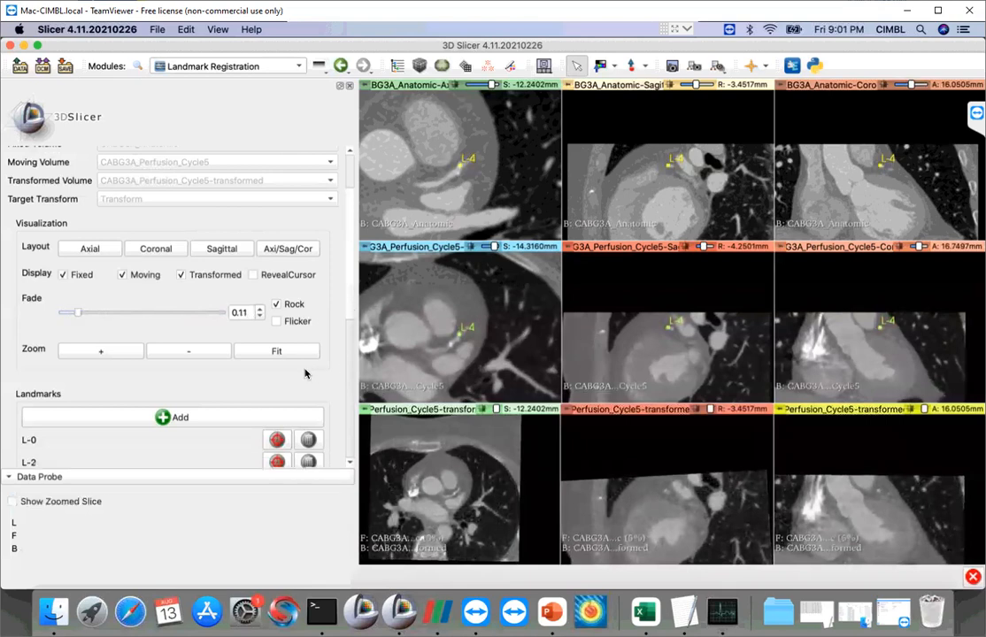
Revisit the placed landmarks from L-0 to L-4 and nudge L-0 onto the coronary origin in the axial anatomic view
scroll(285, 335, "down", 3)
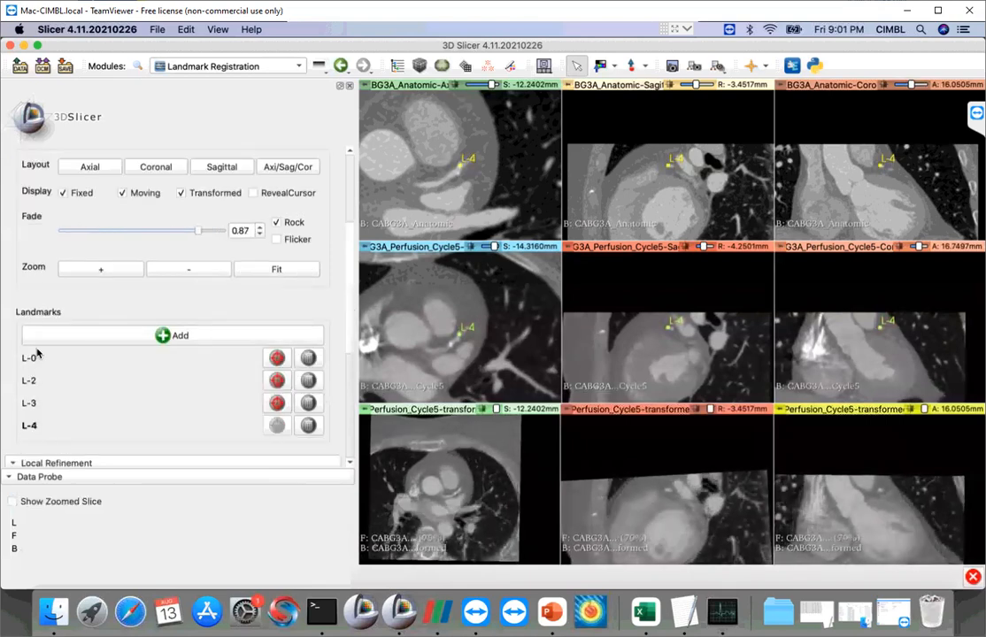
left_click(277, 358)
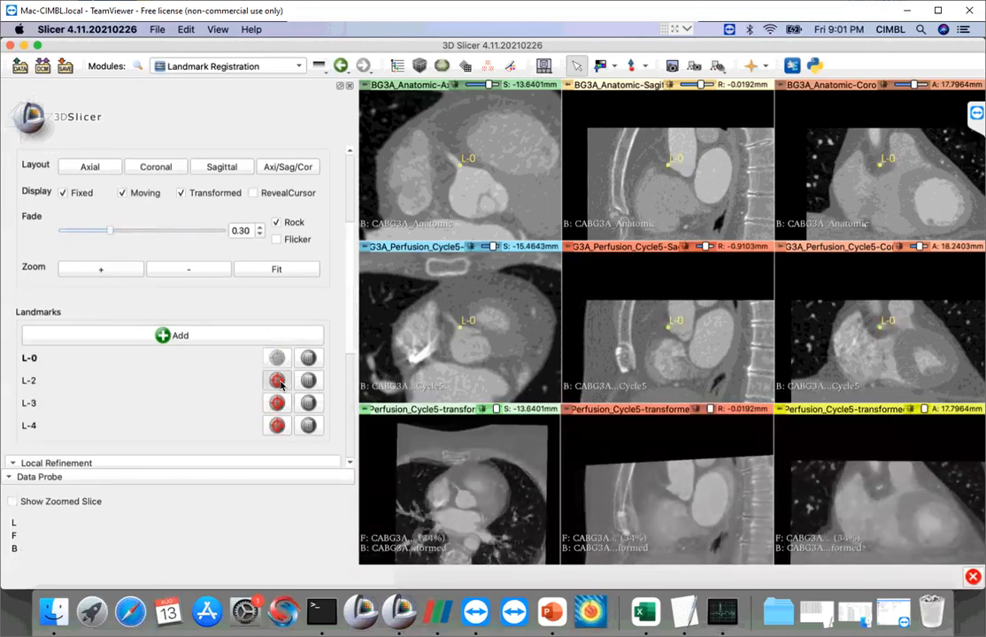
left_click(280, 382)
left_click_drag(465, 170, 460, 173)
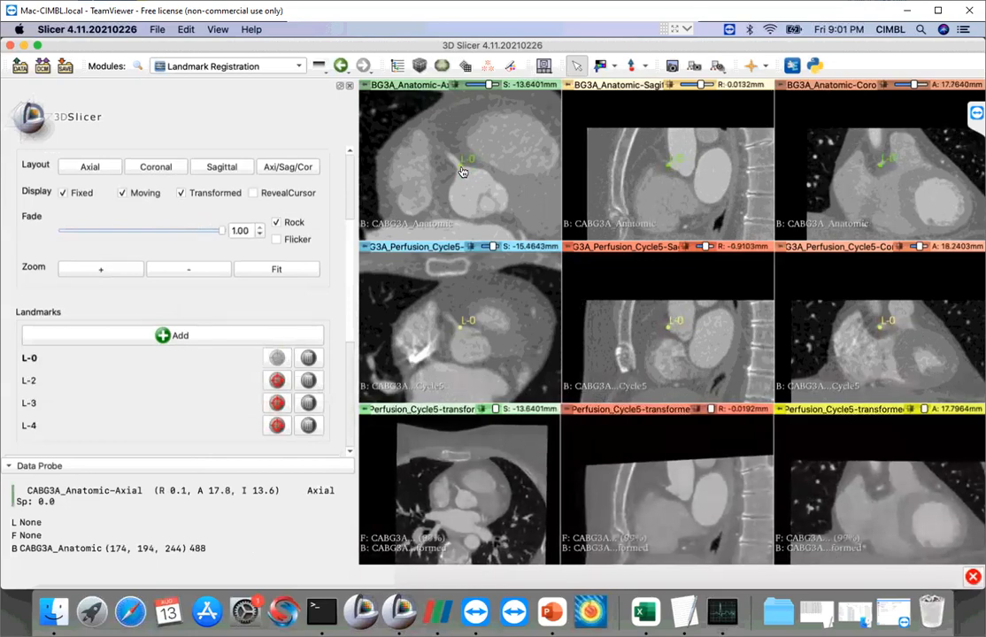
left_click(276, 403)
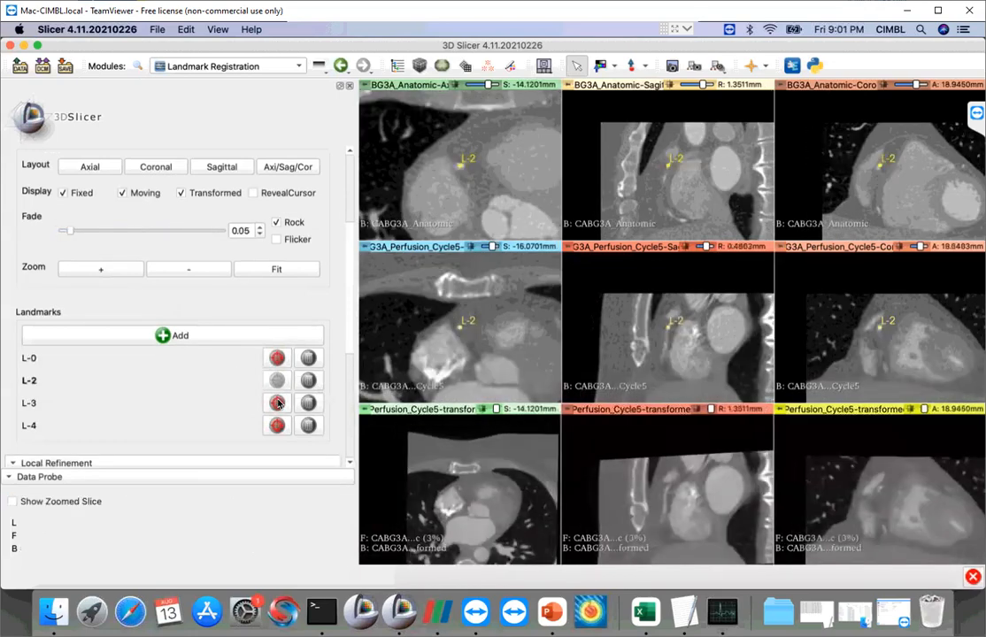
left_click(277, 425)
Review the registration settings and check the alignment of the two volumes across the axial slices of the transformed volume
scroll(215, 407, "down", 5)
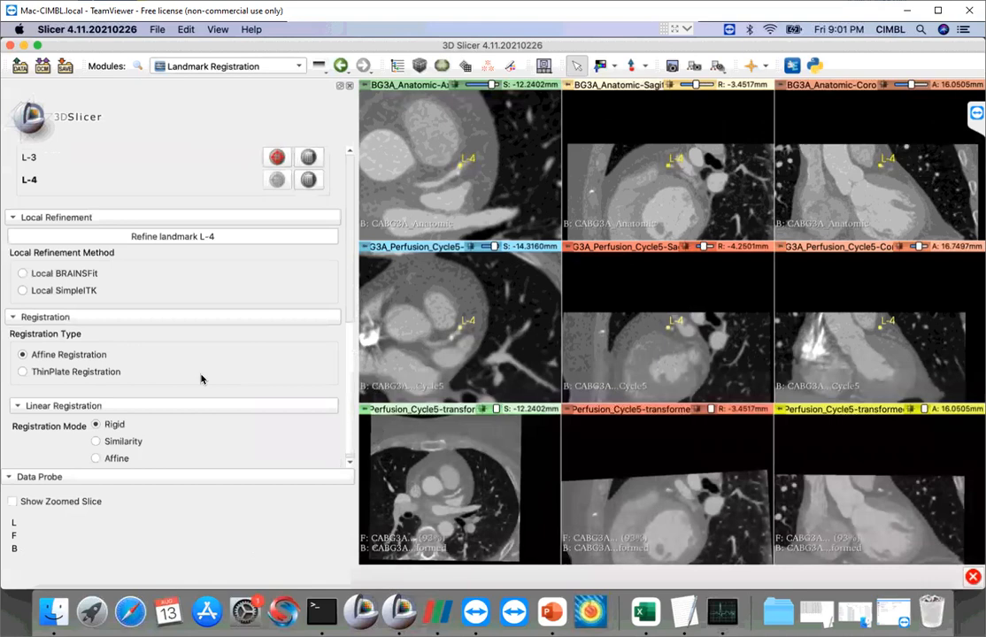
scroll(201, 379, "up", 5)
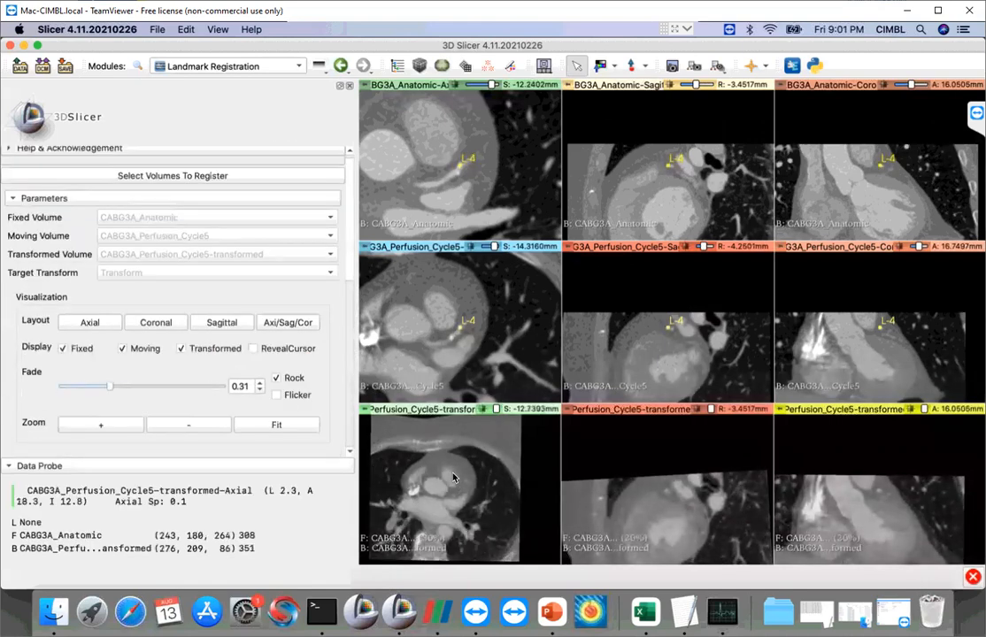
scroll(455, 478, "up", 3)
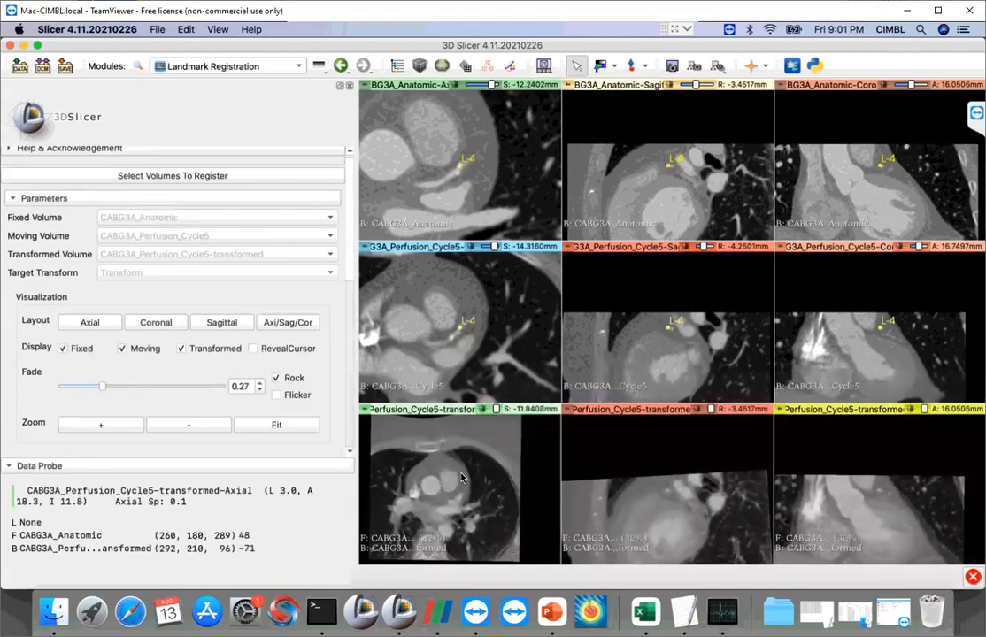
scroll(460, 478, "down", 2)
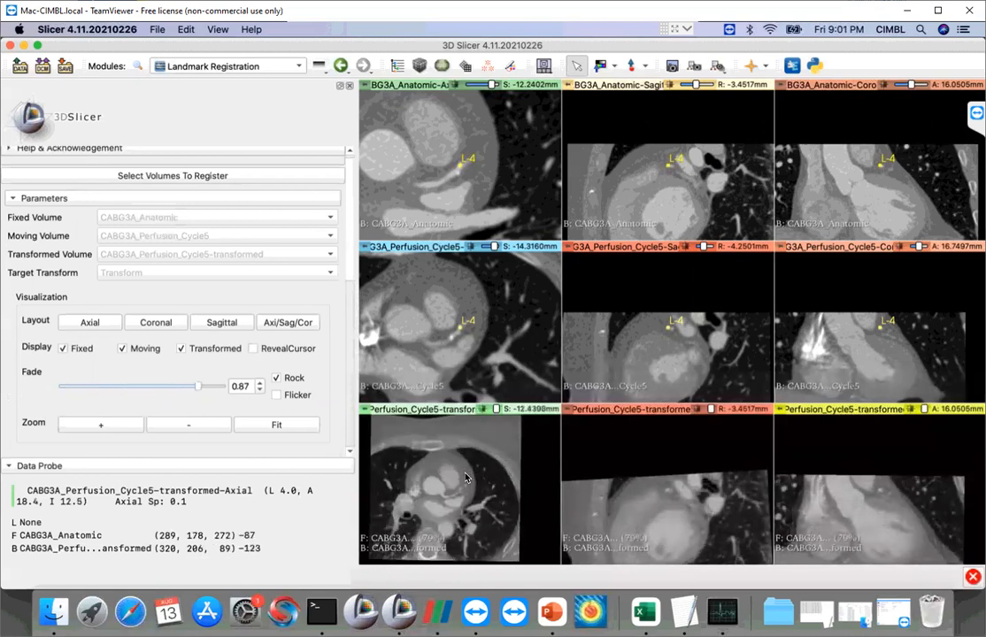
scroll(284, 314, "up", 1)
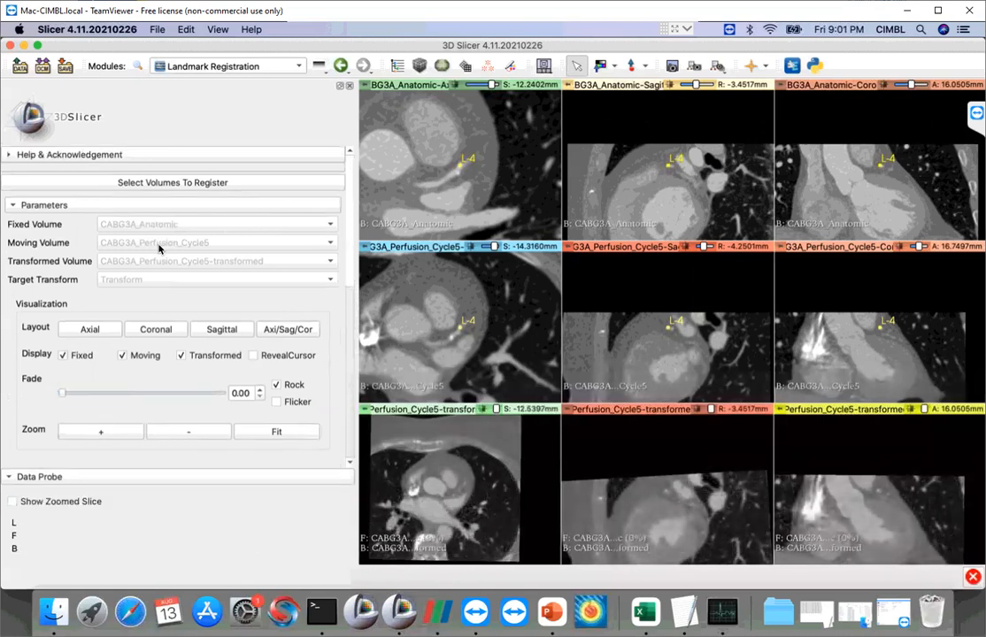
Open the save dialog for the scene and unsaved data and enlarge it until all file names and directories are readable
left_click(64, 68)
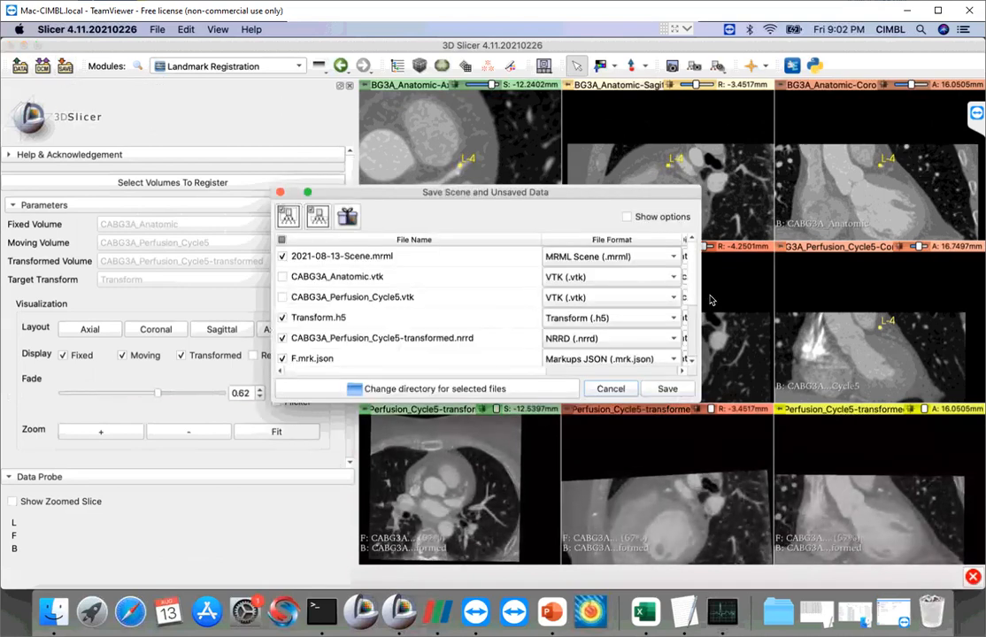
left_click_drag(704, 298, 954, 298)
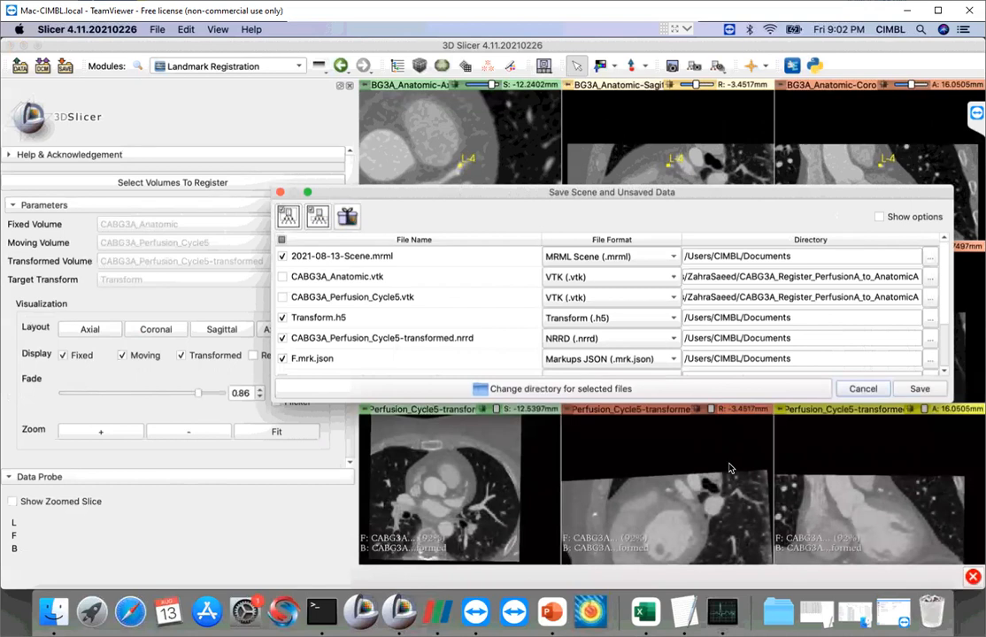
left_click_drag(704, 404, 703, 507)
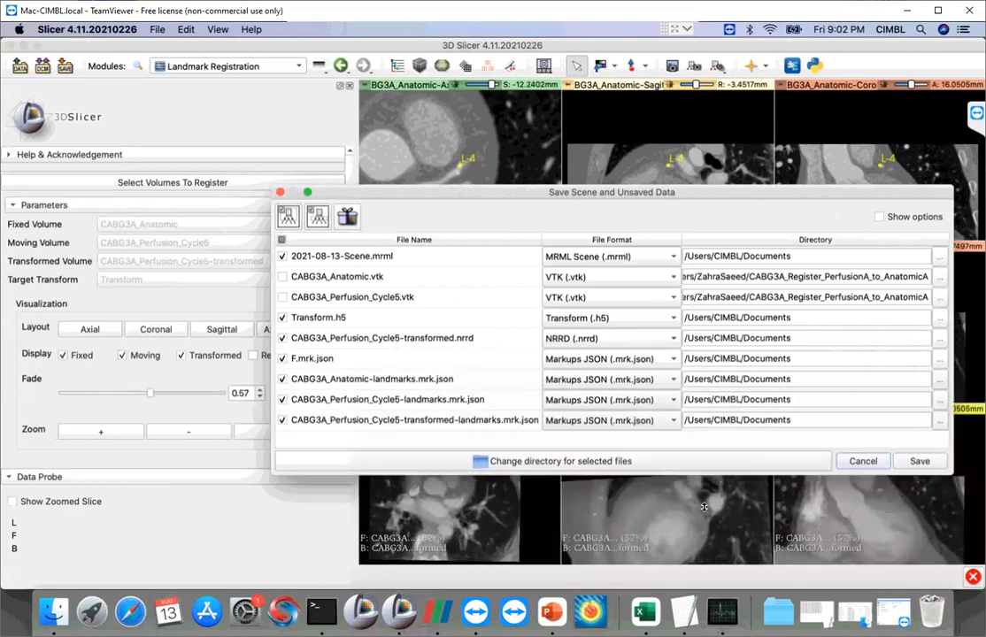
left_click_drag(713, 200, 630, 196)
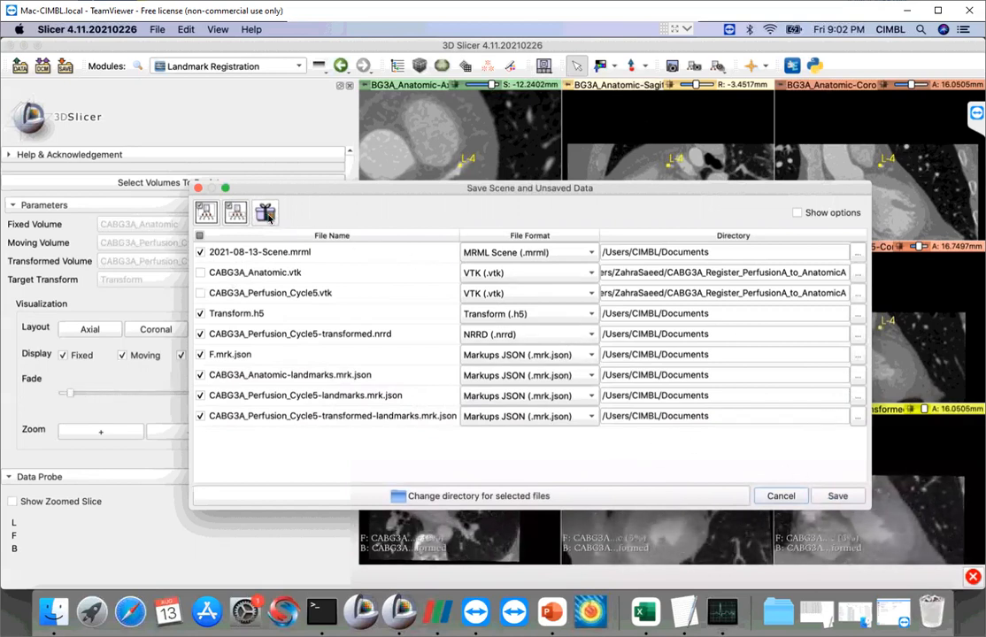
Start changing the directory for the selected files and browse to the personal folder in CIMBL_Users that contains CABG3A_Register_PerfusionA_to_AnatomicA
left_click(575, 498)
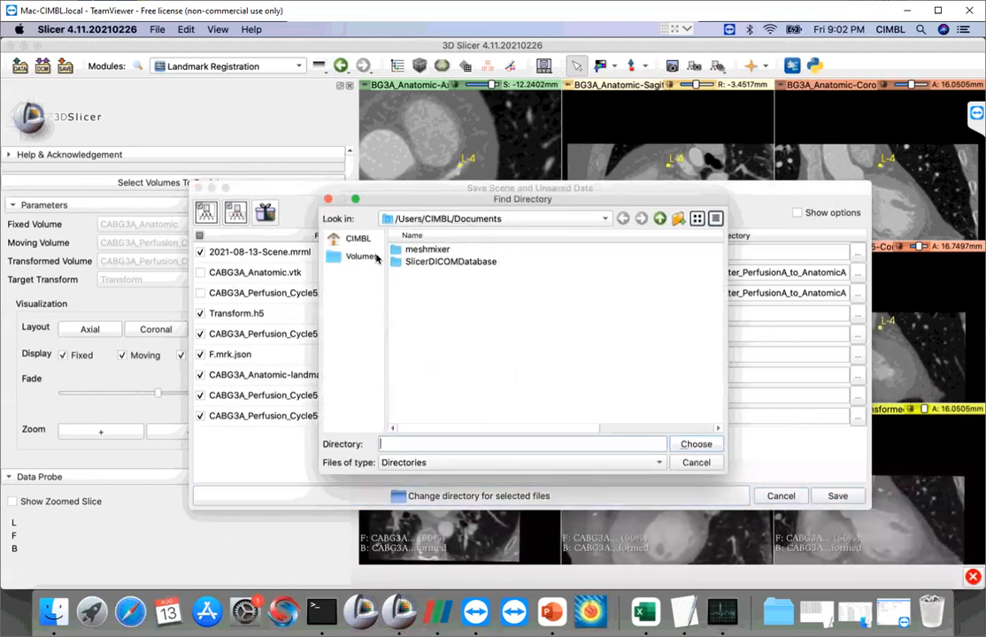
left_click(357, 239)
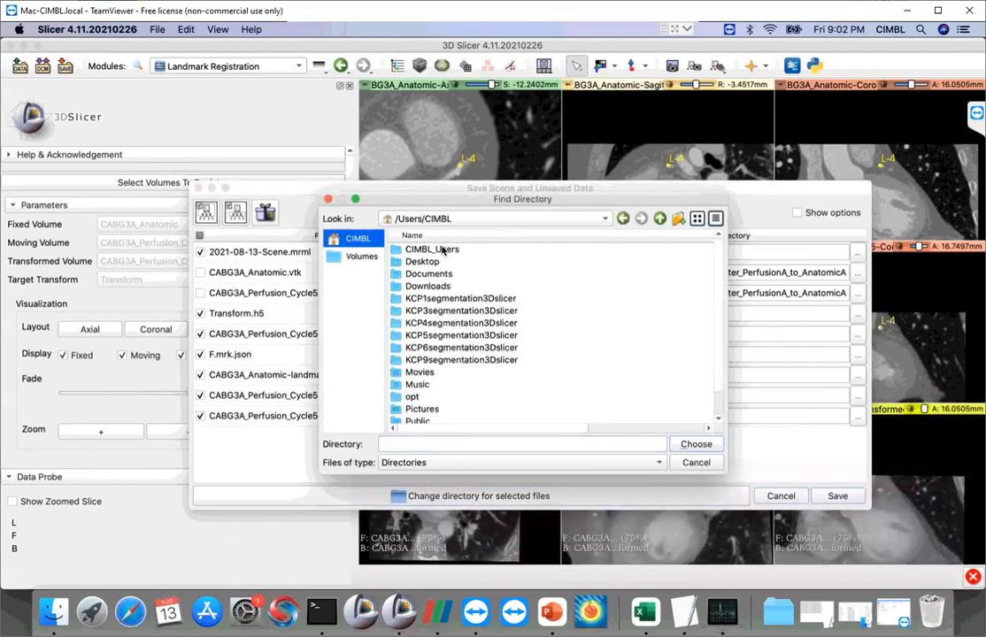
left_click(446, 253)
double_click(448, 253)
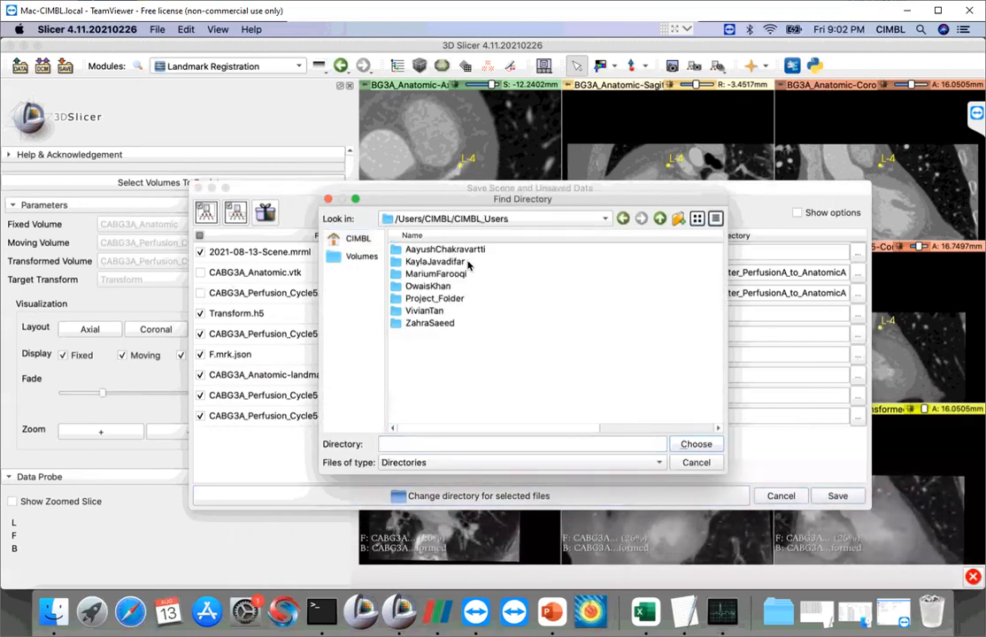
double_click(432, 323)
Create a folder named Registration there and save the checked scene, transform, transformed volume and landmark files into it
right_click(547, 331)
left_click(580, 359)
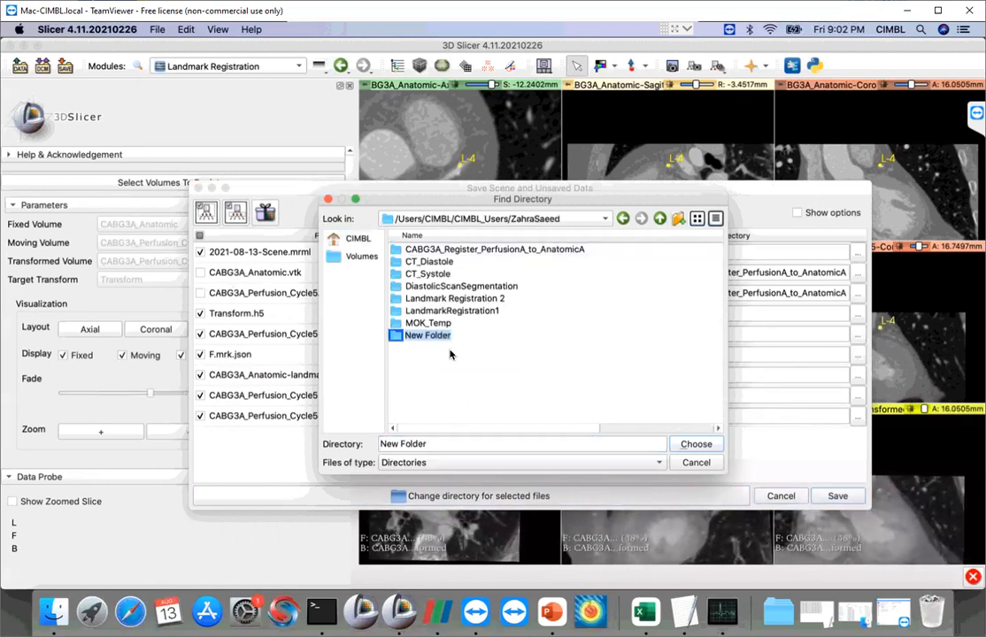
type("Registration")
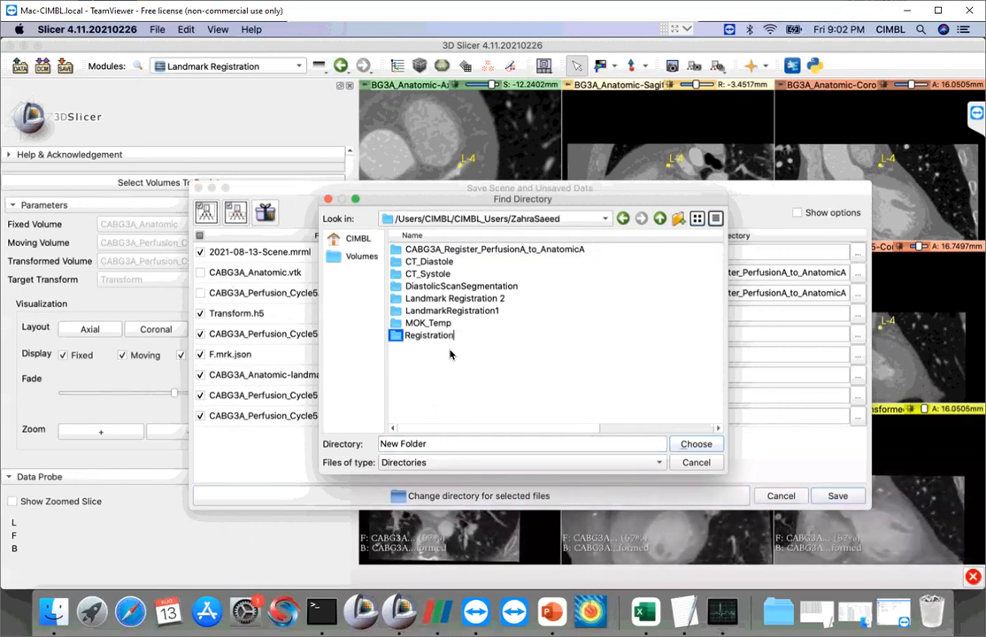
key("Return")
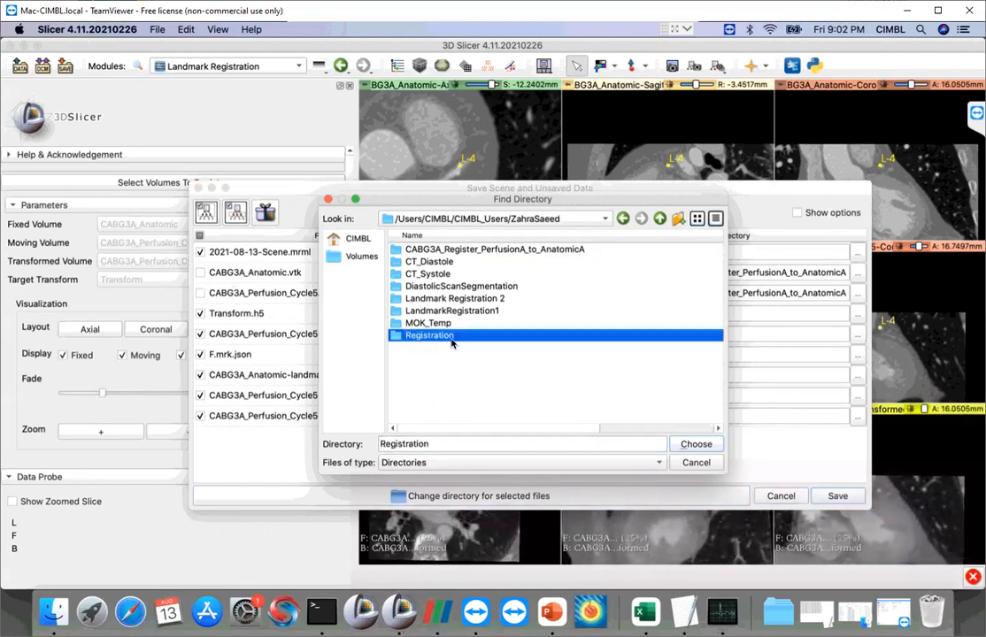
left_click(690, 446)
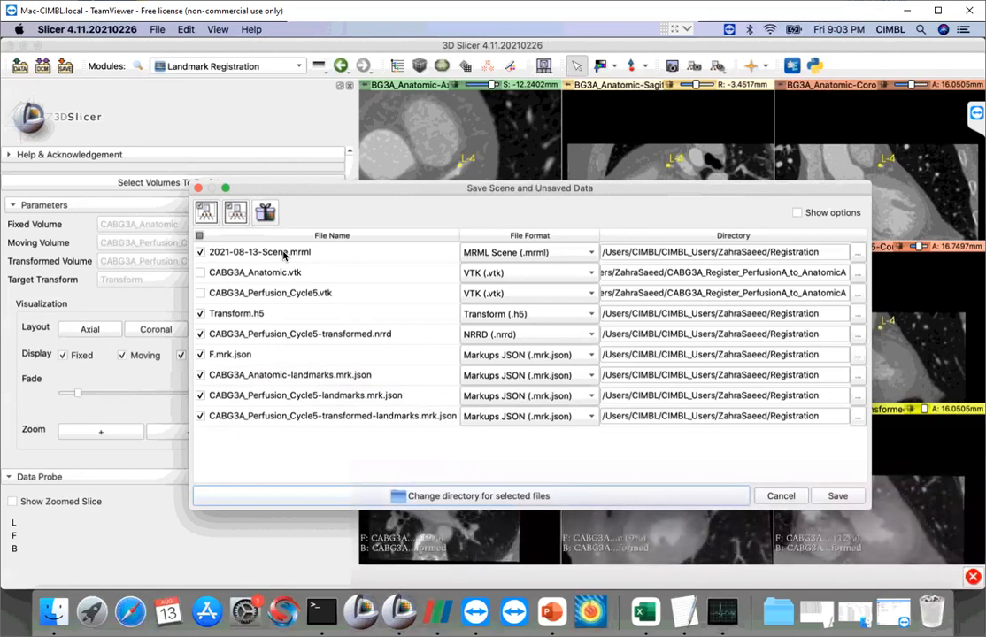
left_click(828, 497)
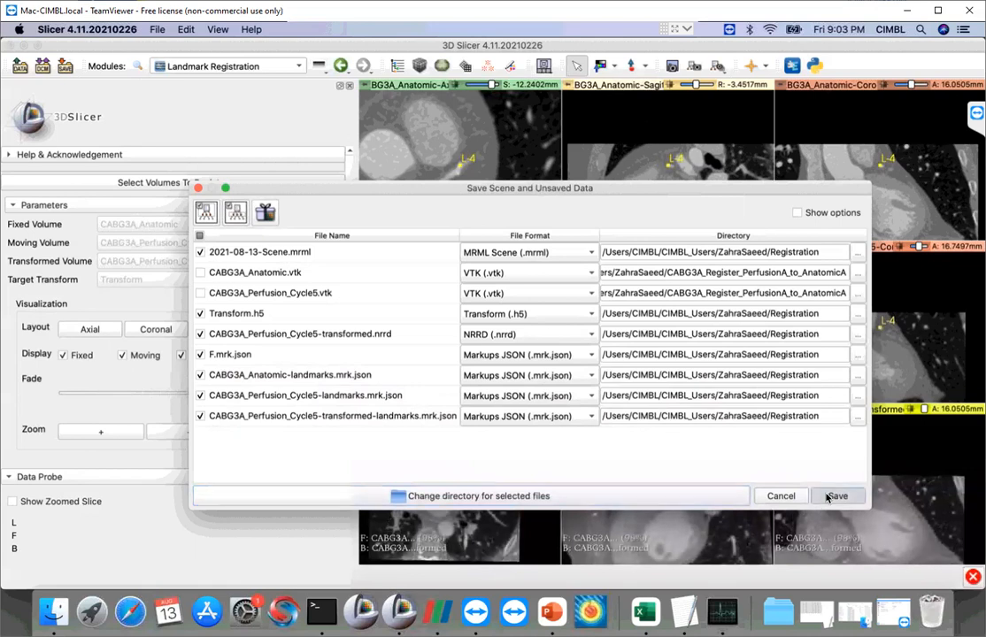